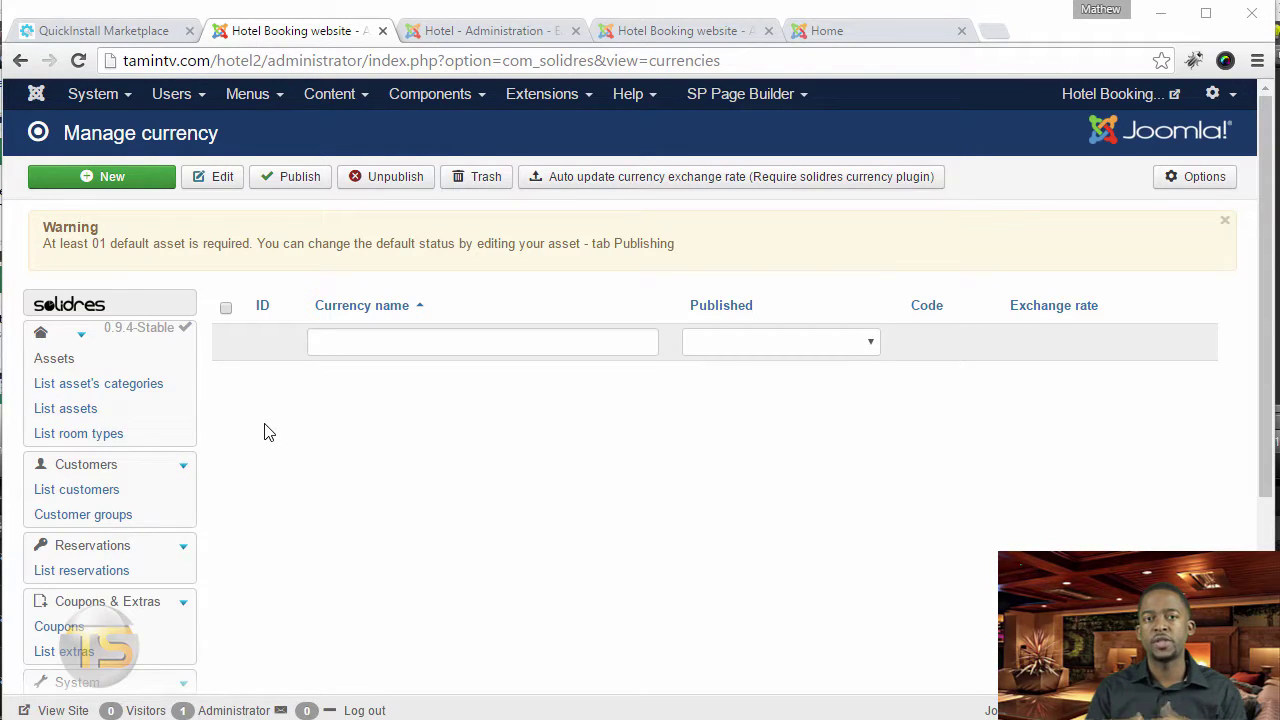
Step: Open List currencies under System in the Solidres sidebar and start a new currency
scroll(312, 450, down, 3)
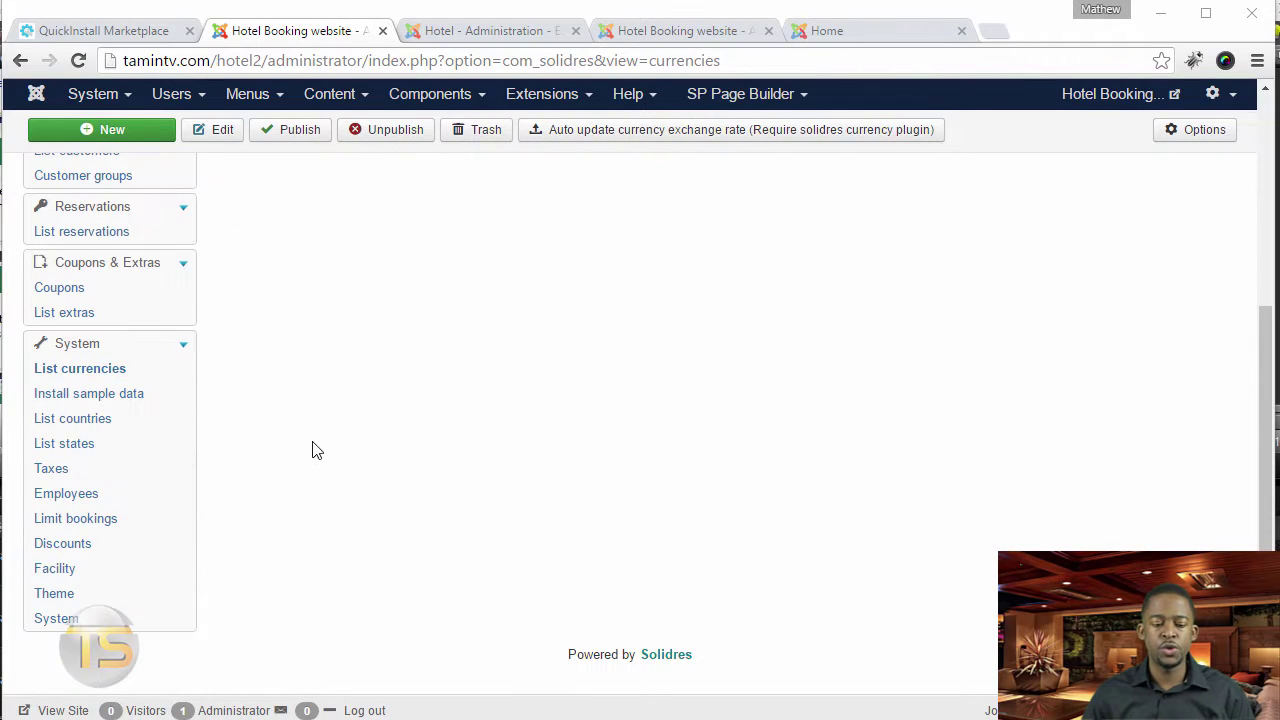
click(65, 378)
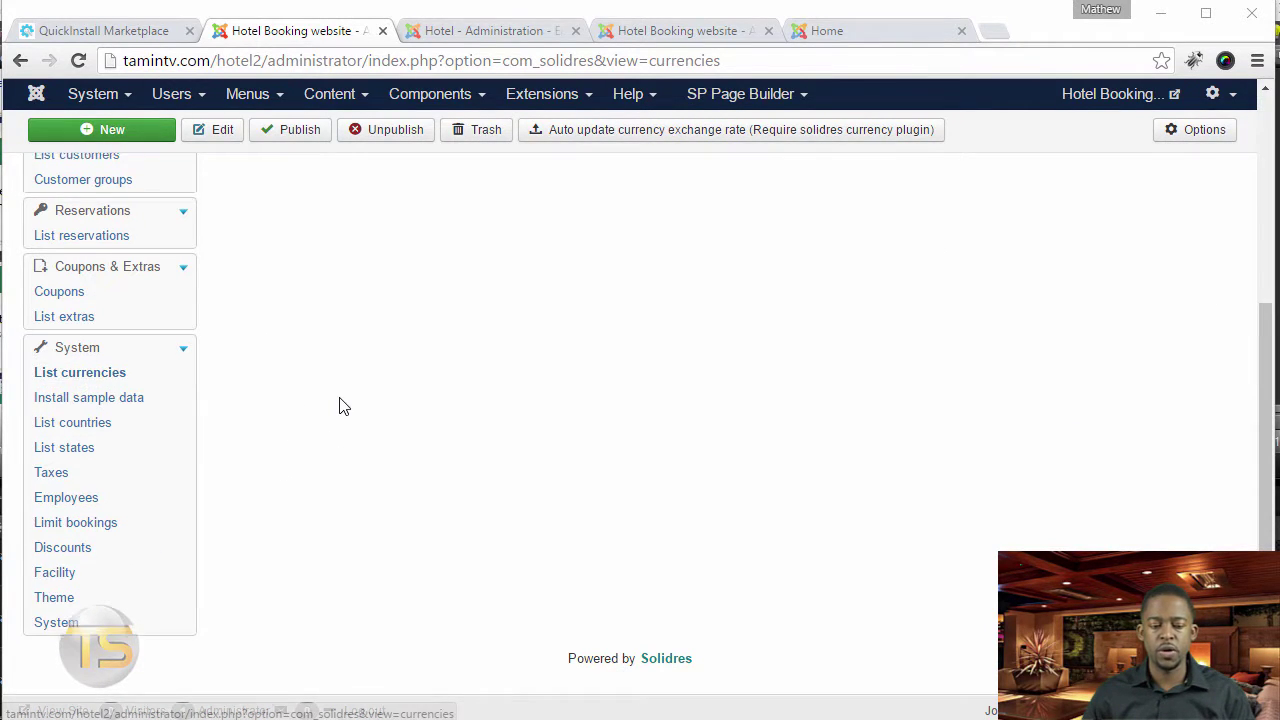
click(110, 177)
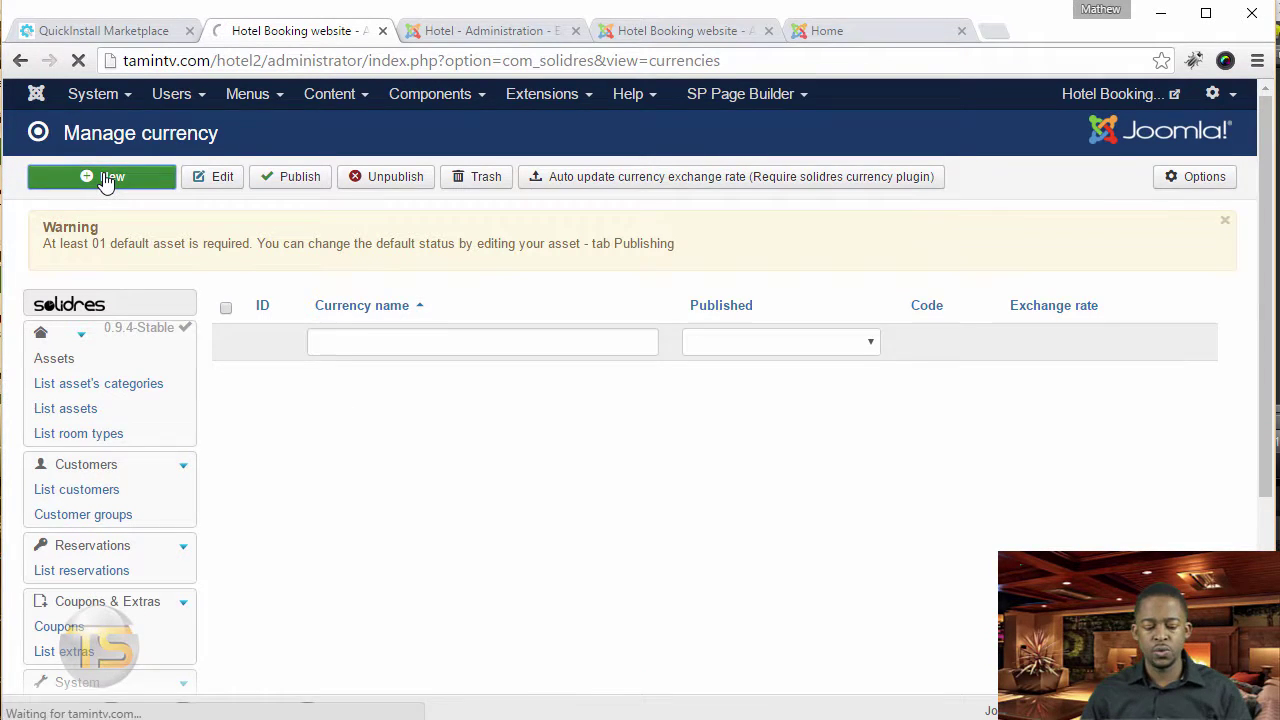
Step: Save a published USD currency with code $, symbol $ and exchange rate 1
click(533, 387)
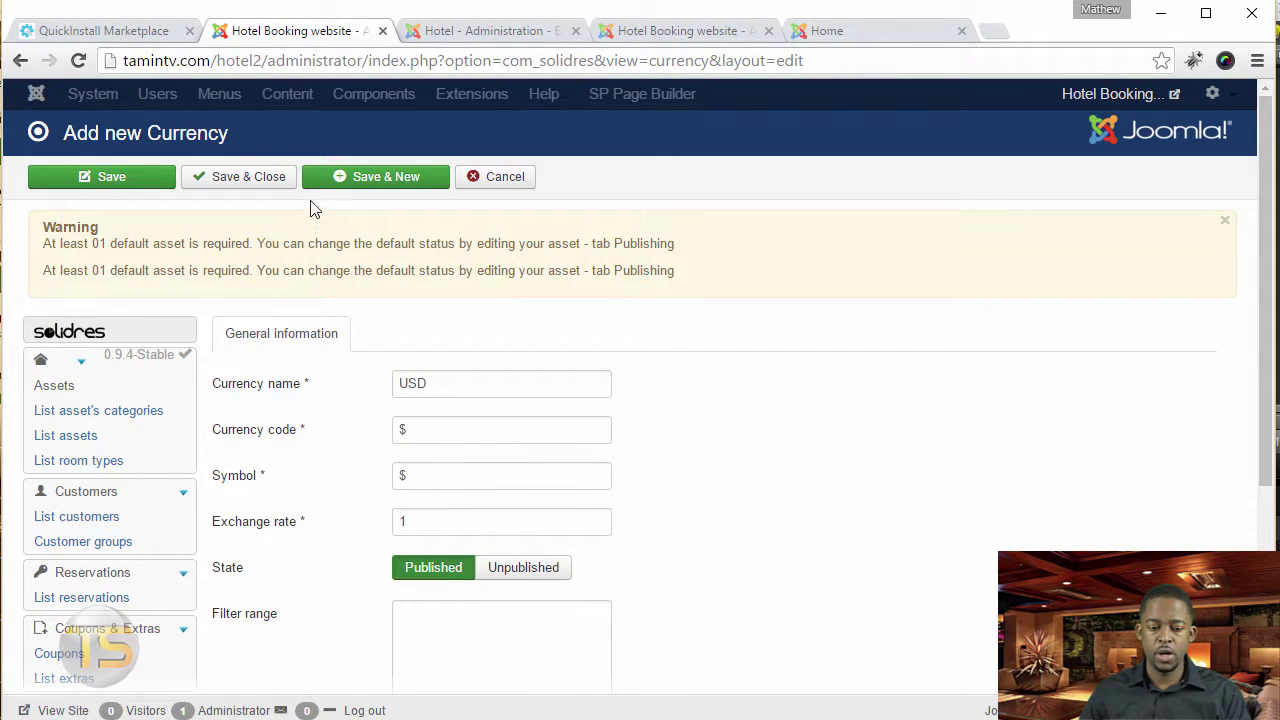
click(232, 186)
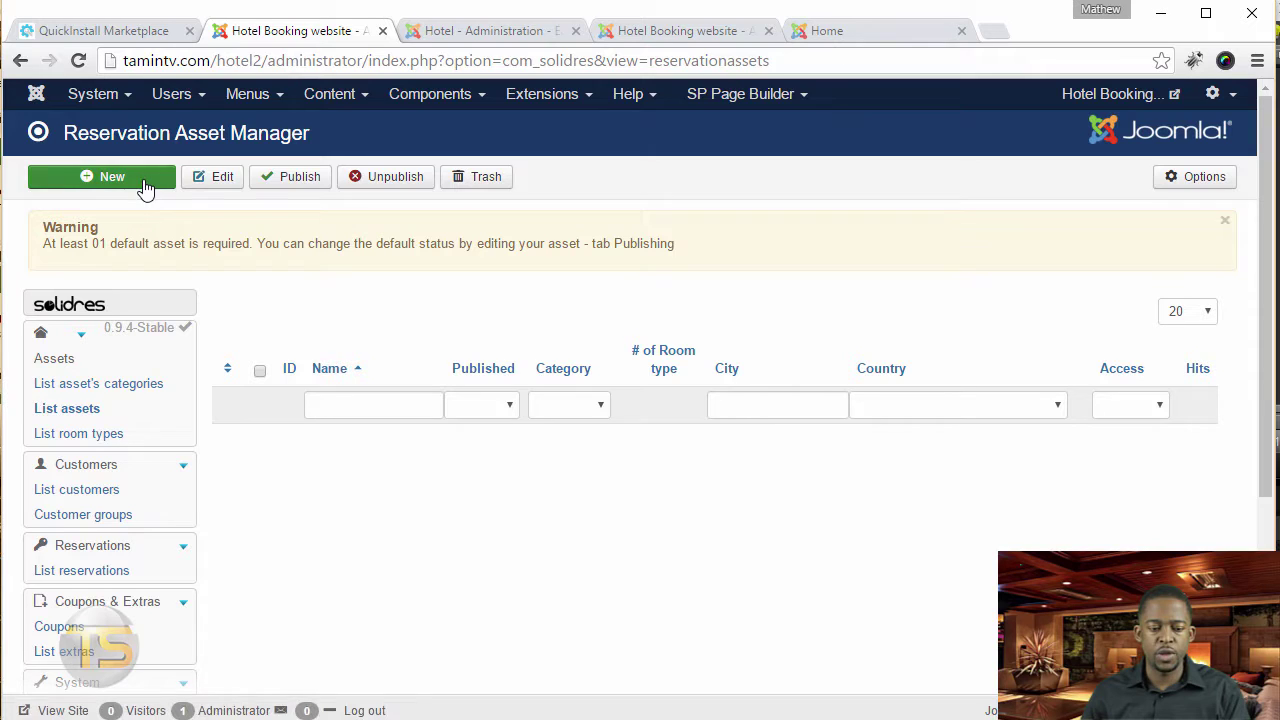
Step: Start a new reservation asset for Honolulu Beach Resort and review its General information fields
click(145, 188)
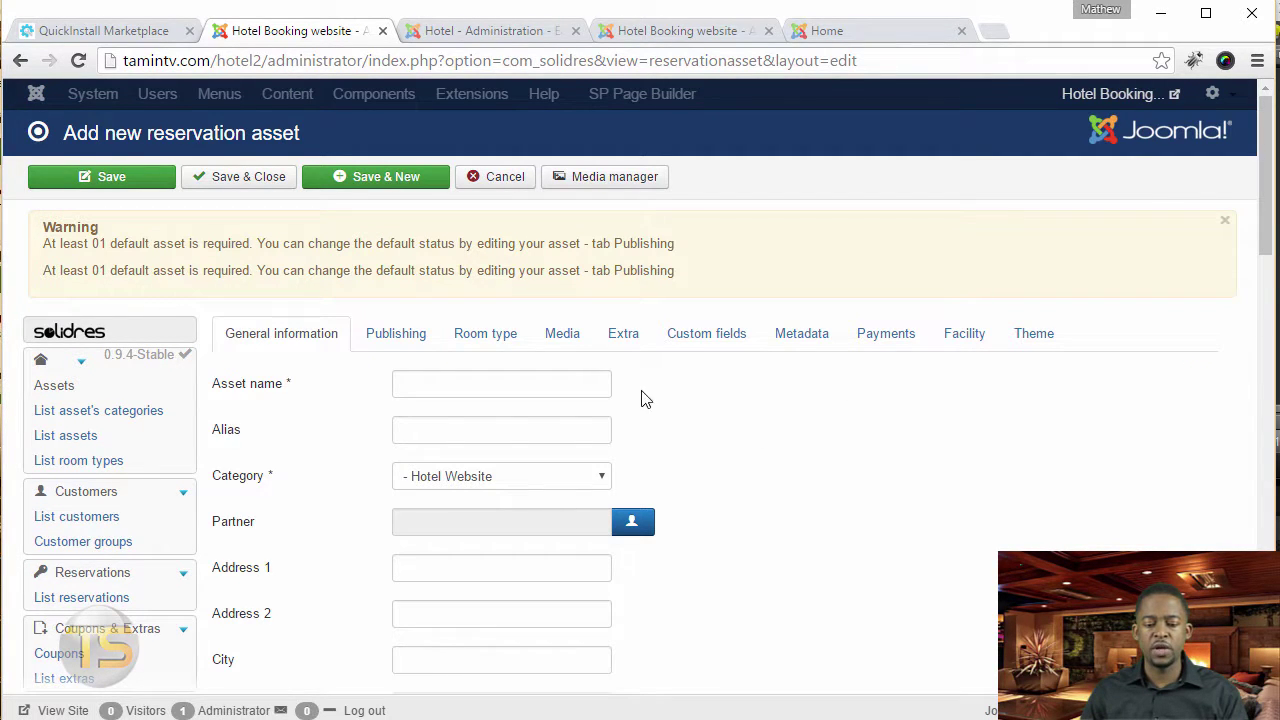
drag(1265, 204, 1199, 422)
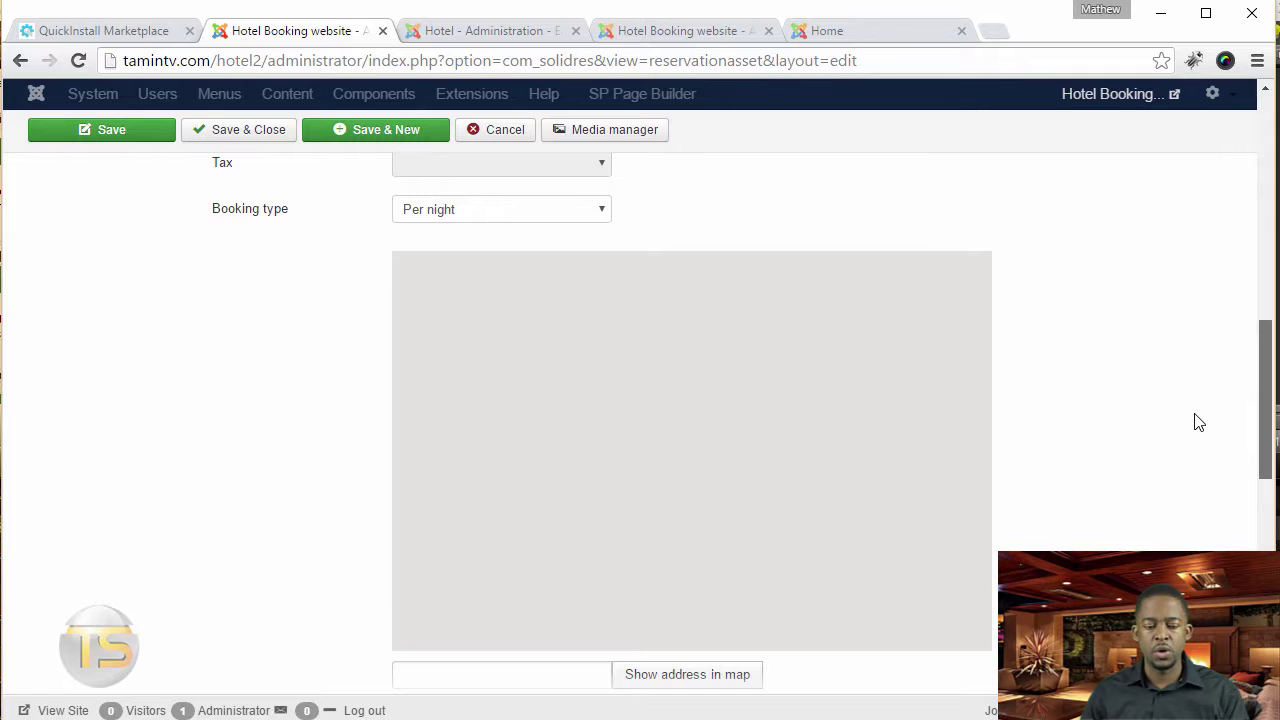
scroll(1194, 508, down, 4)
scroll(1193, 445, up, 1)
drag(1192, 445, 1182, 217)
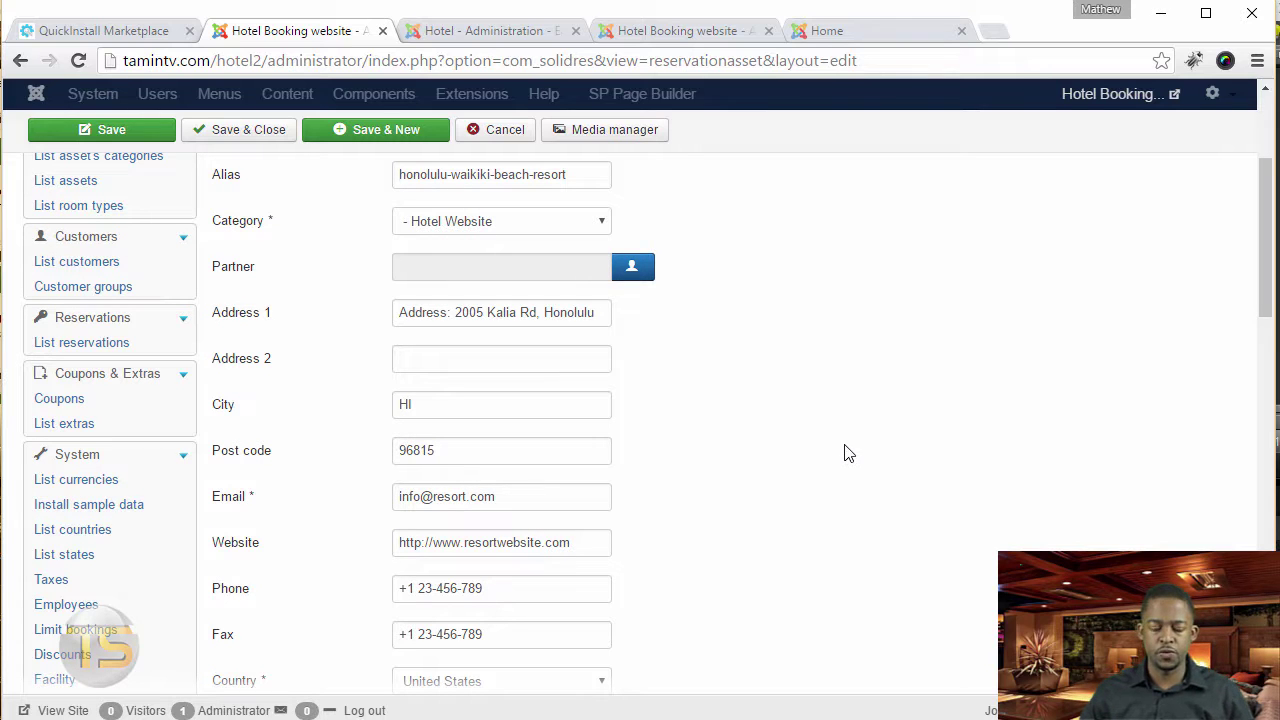
scroll(846, 451, down, 1)
scroll(846, 451, up, 3)
Step: Check the USD currency, Per night booking and the map's Latitude/Longitude values
mouse_move(266, 453)
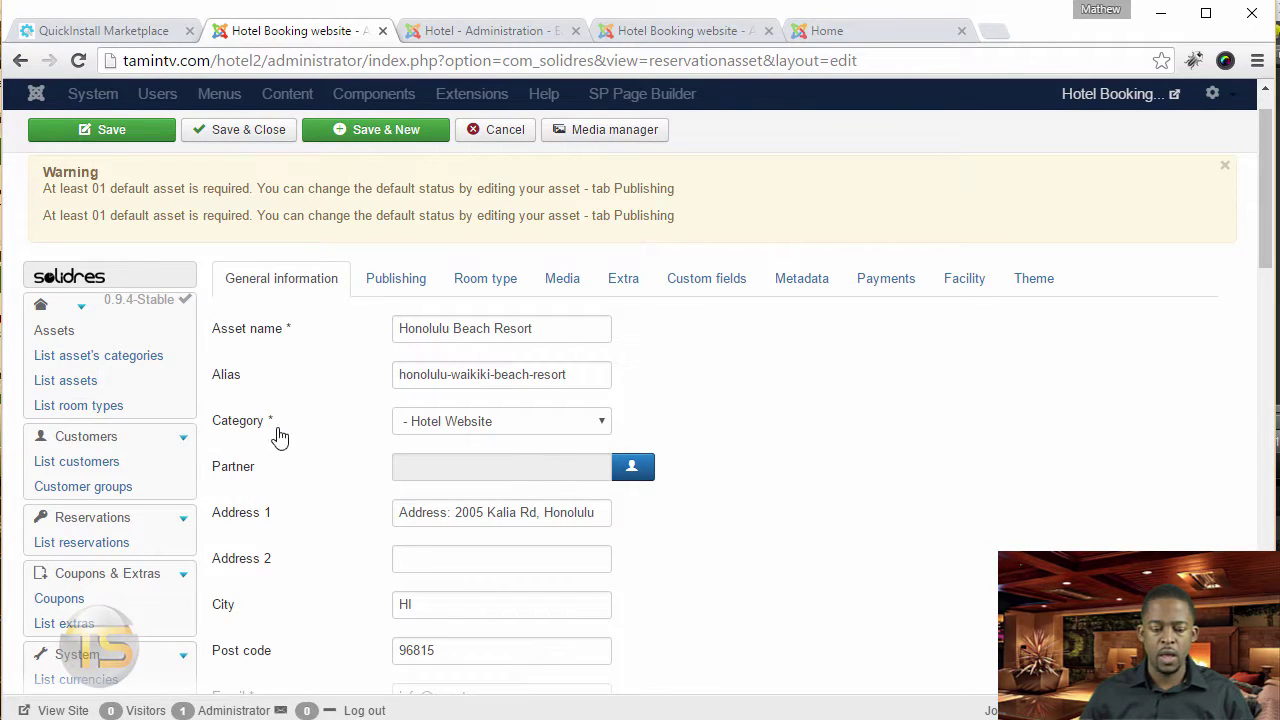
mouse_move(275, 427)
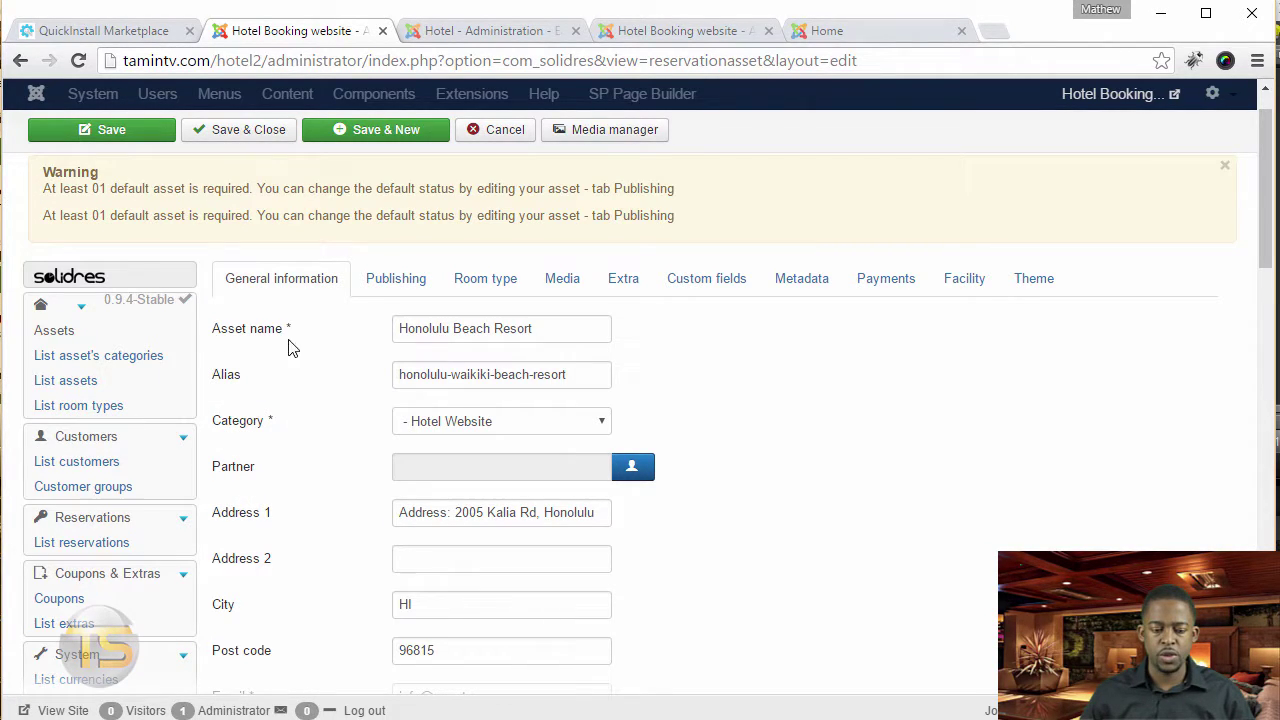
scroll(908, 497, down, 7)
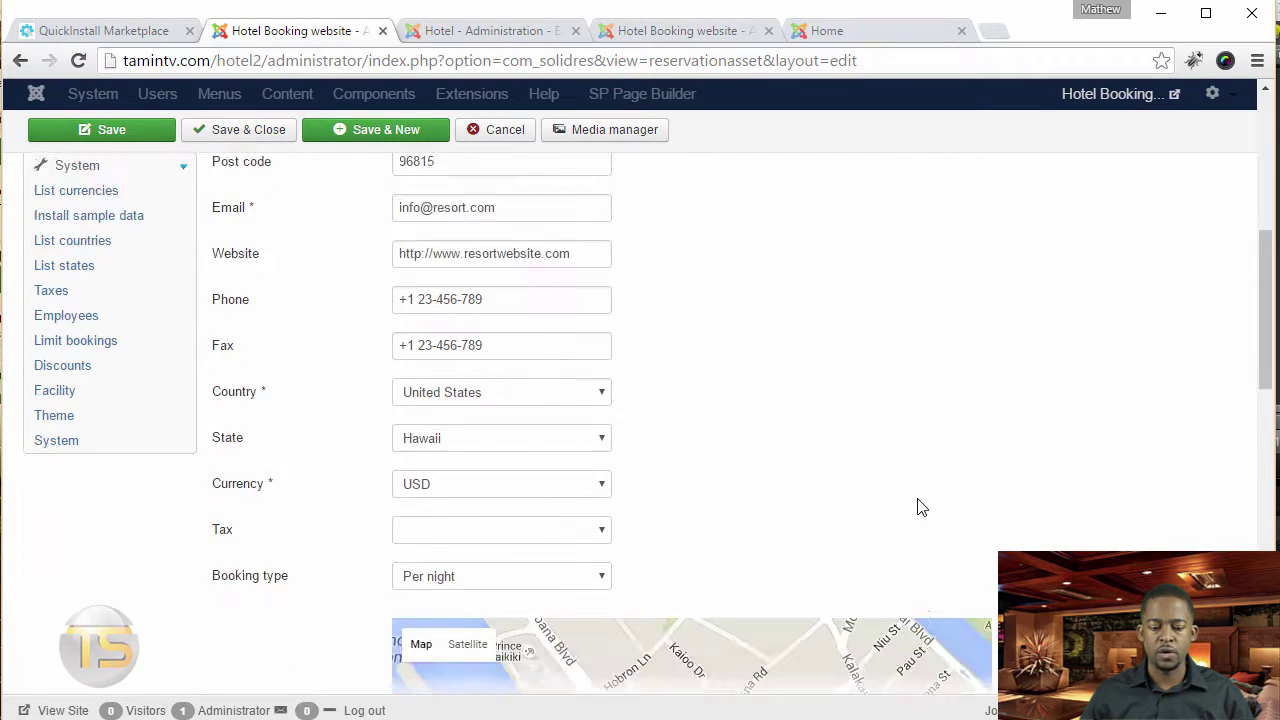
scroll(1050, 510, down, 3)
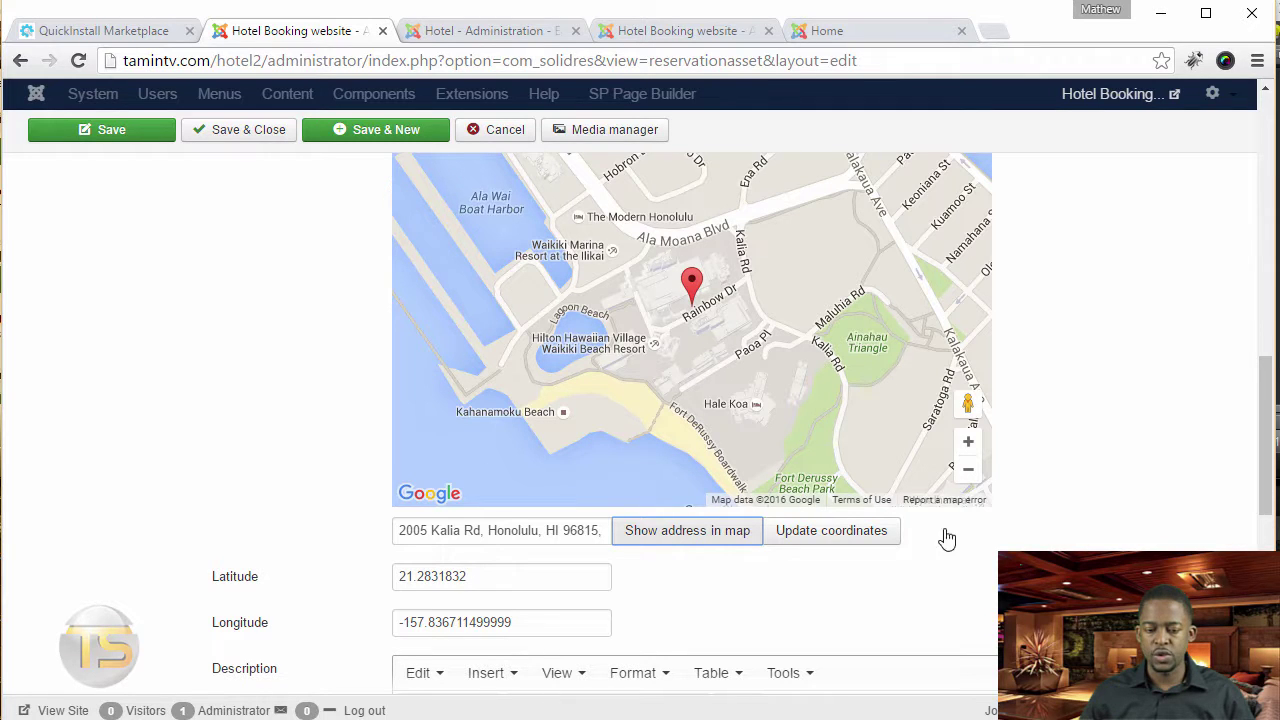
scroll(1131, 494, down, 2)
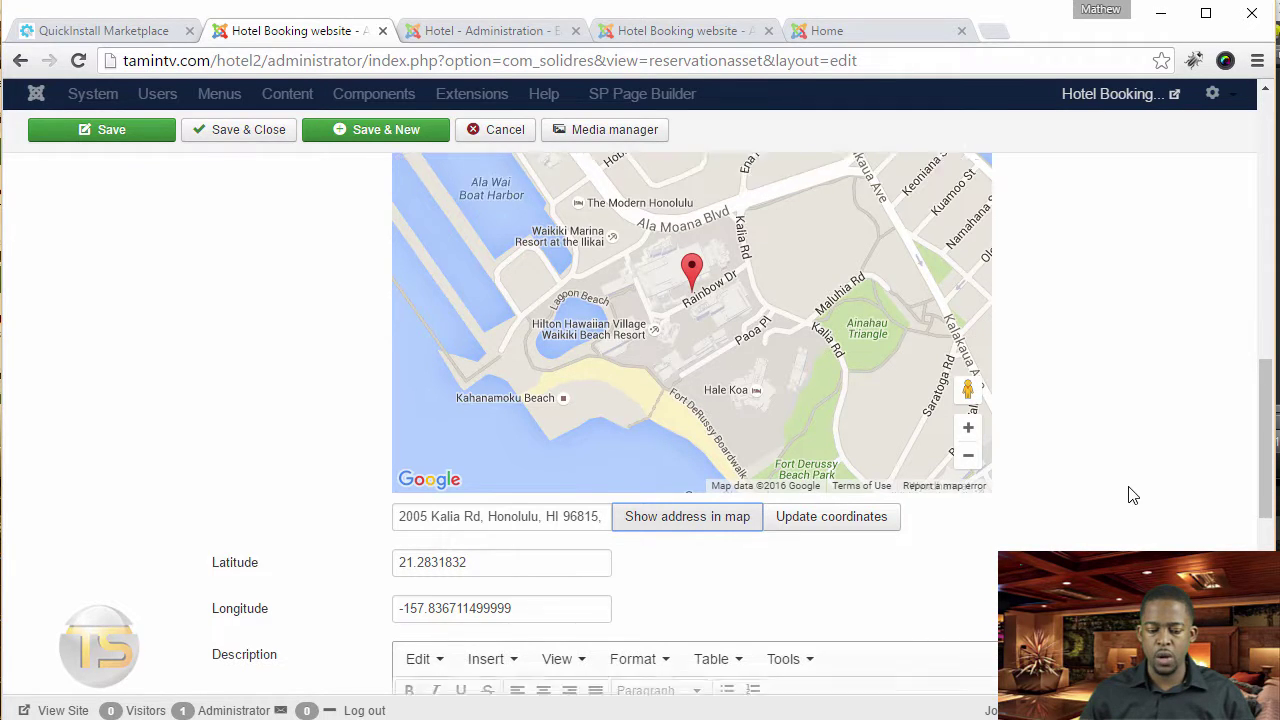
mouse_move(232, 389)
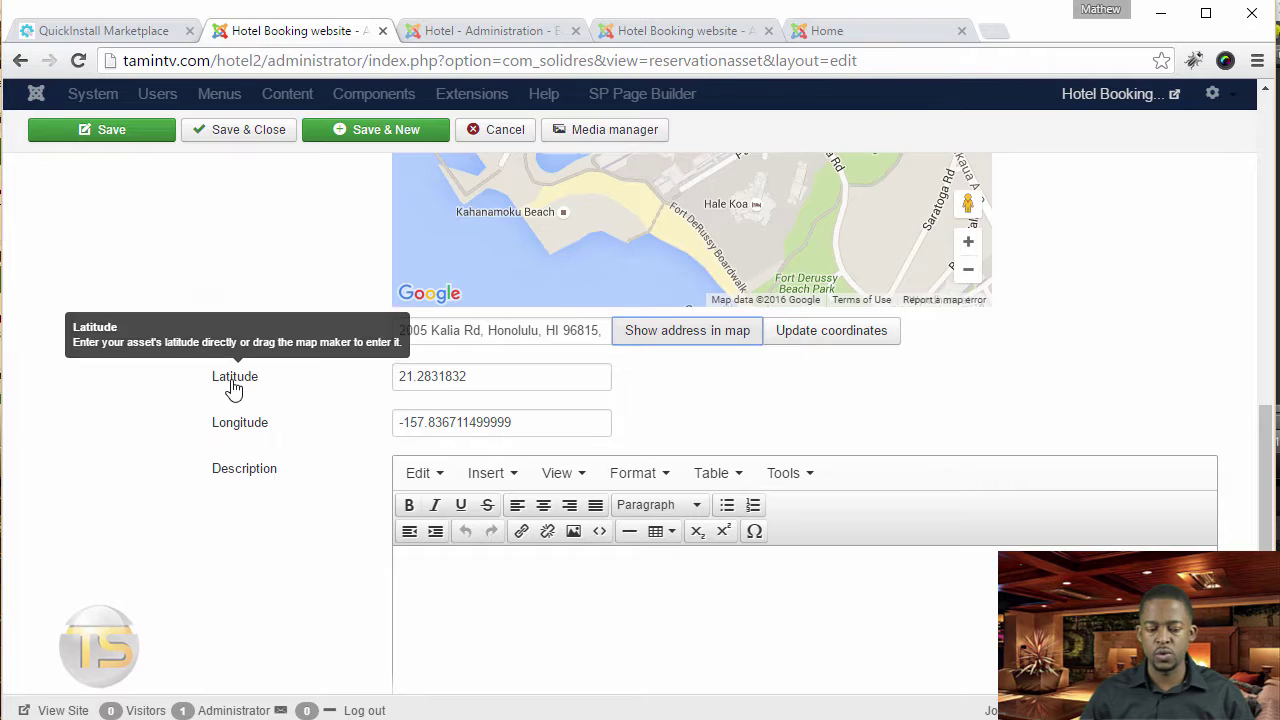
scroll(1029, 423, up, 10)
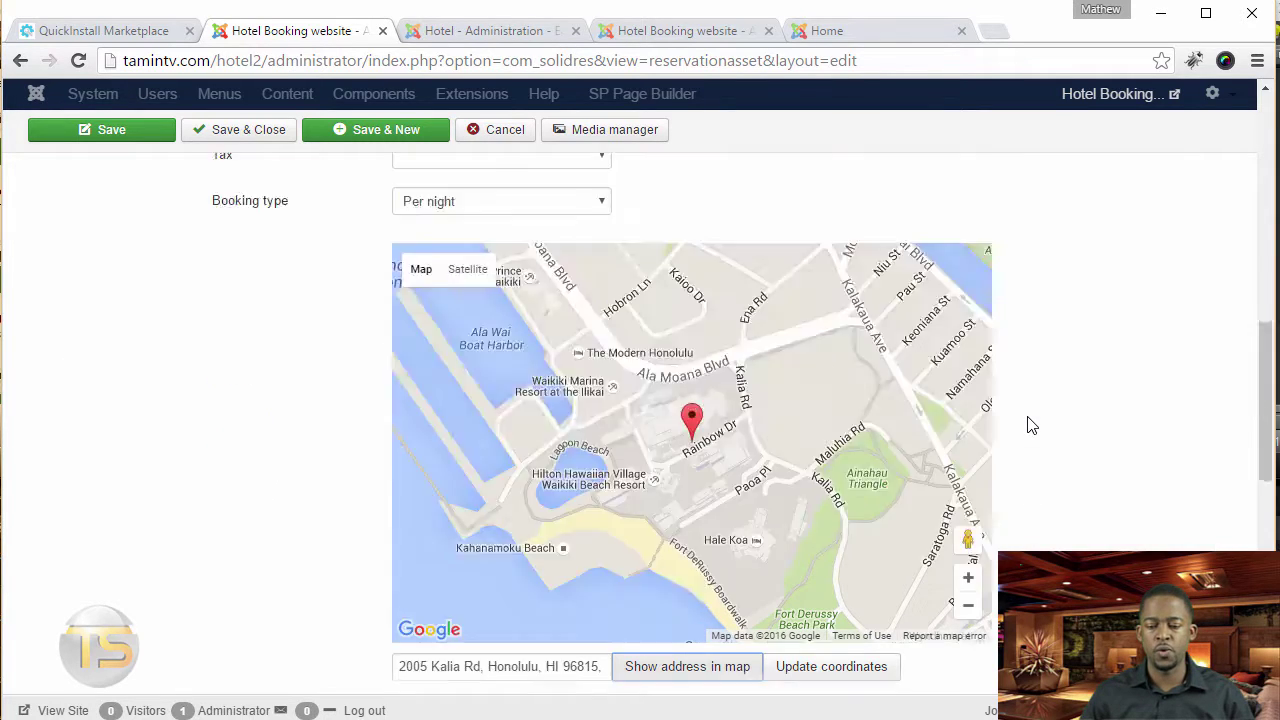
Step: Under Publishing, make the resort the default asset with a 5 stars rating
click(393, 345)
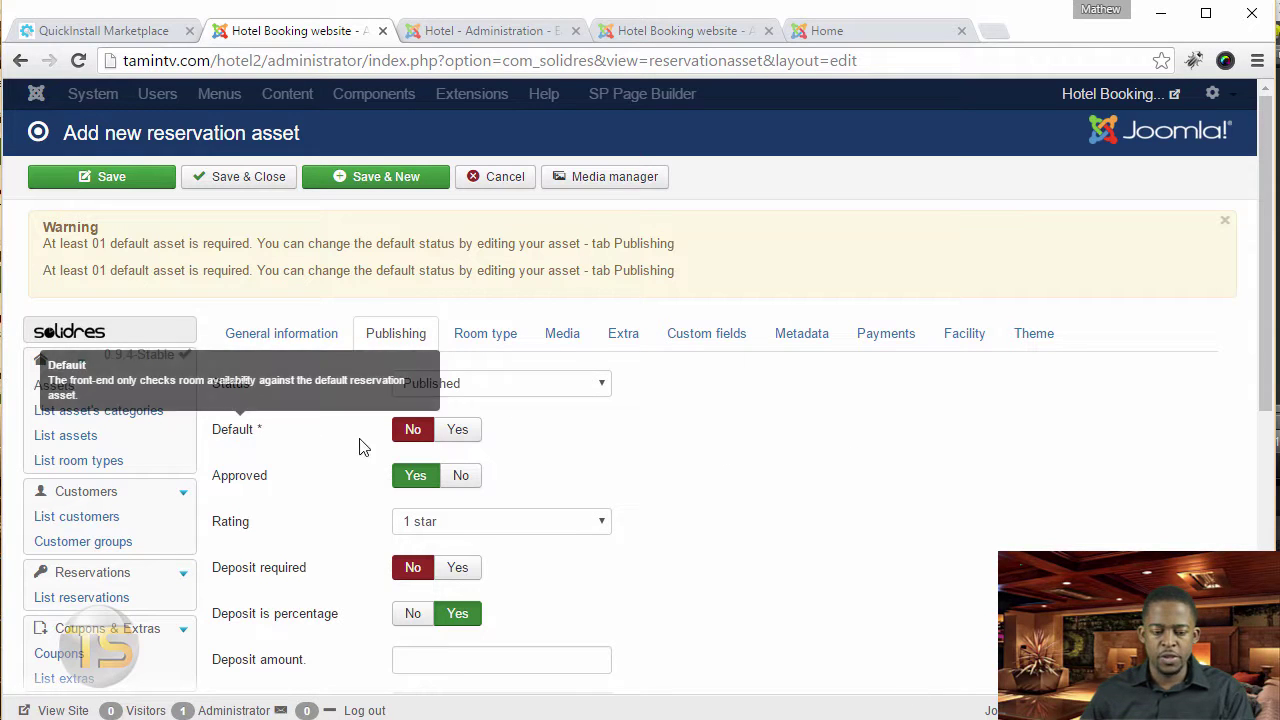
click(459, 438)
scroll(654, 491, down, 2)
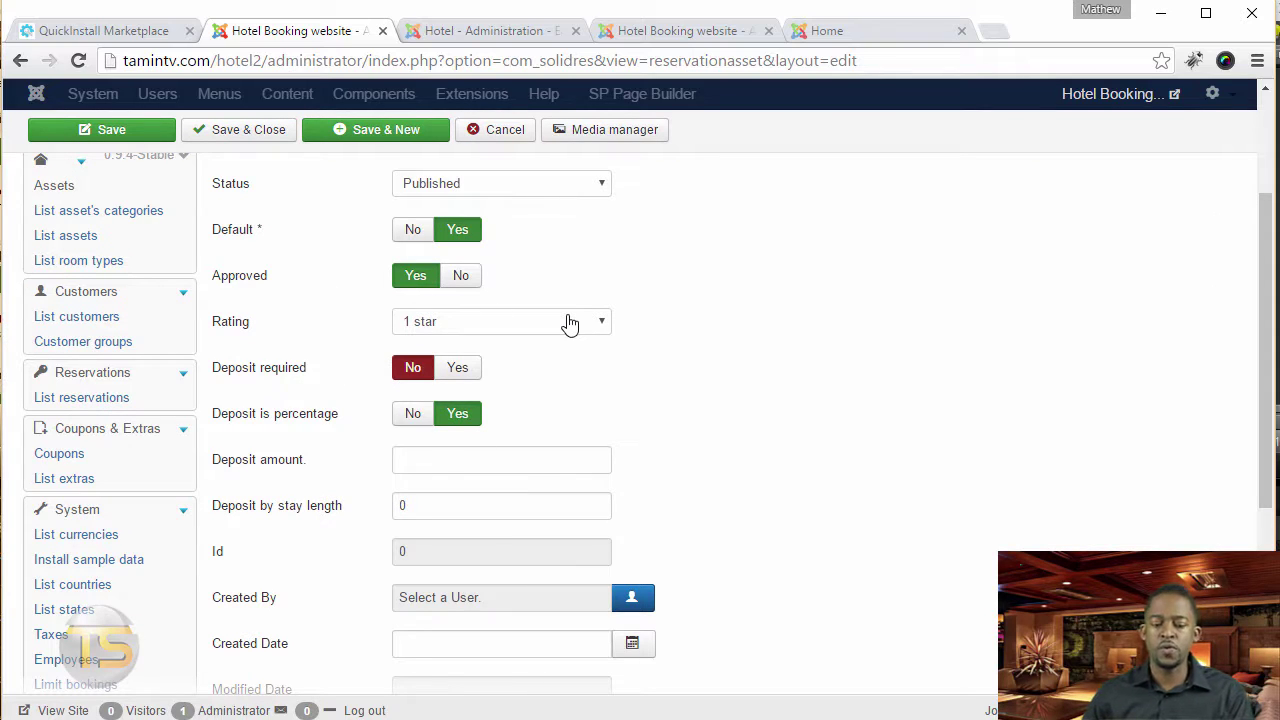
click(570, 322)
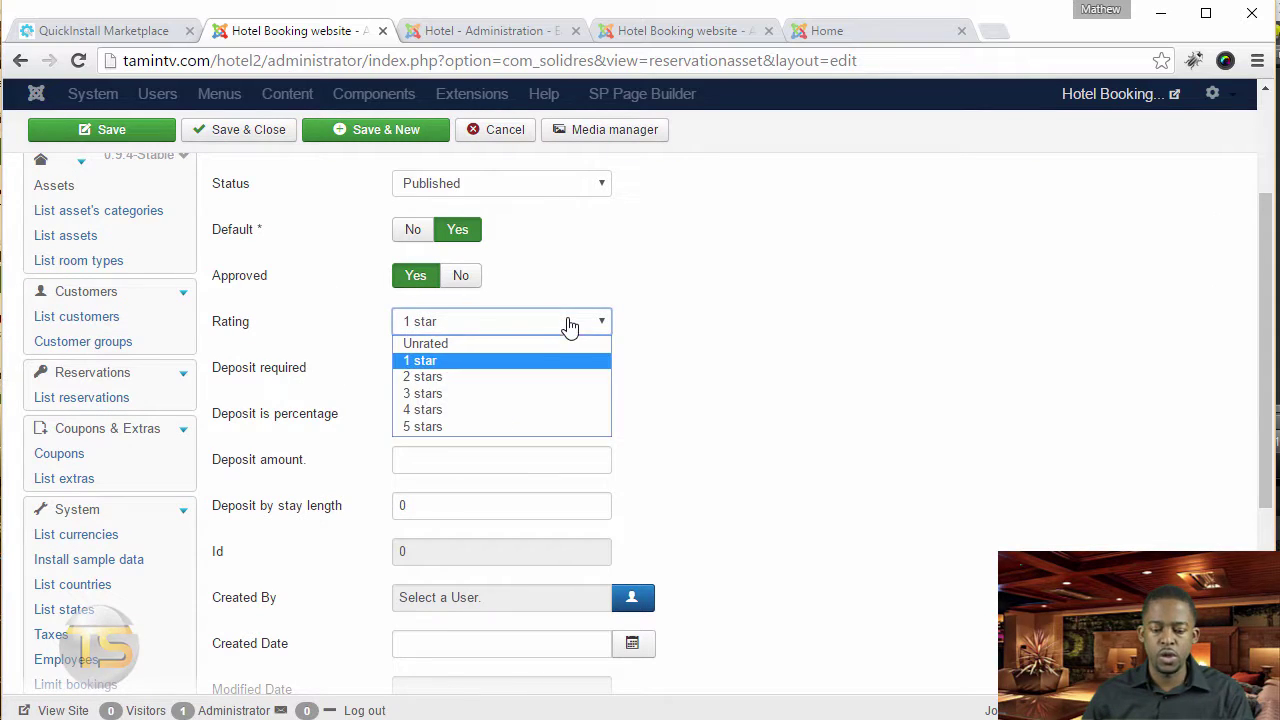
click(505, 426)
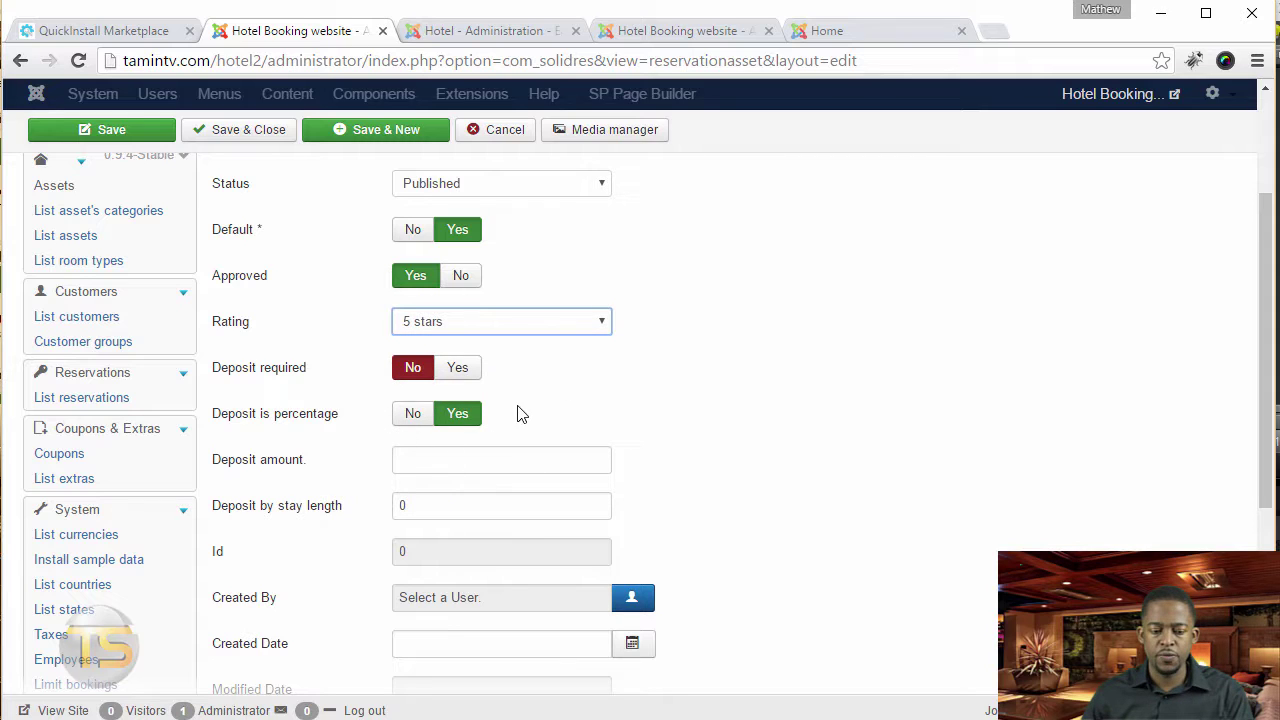
Step: Enter a 10.00 percentage deposit amount and leave Deposit required set to No
click(465, 372)
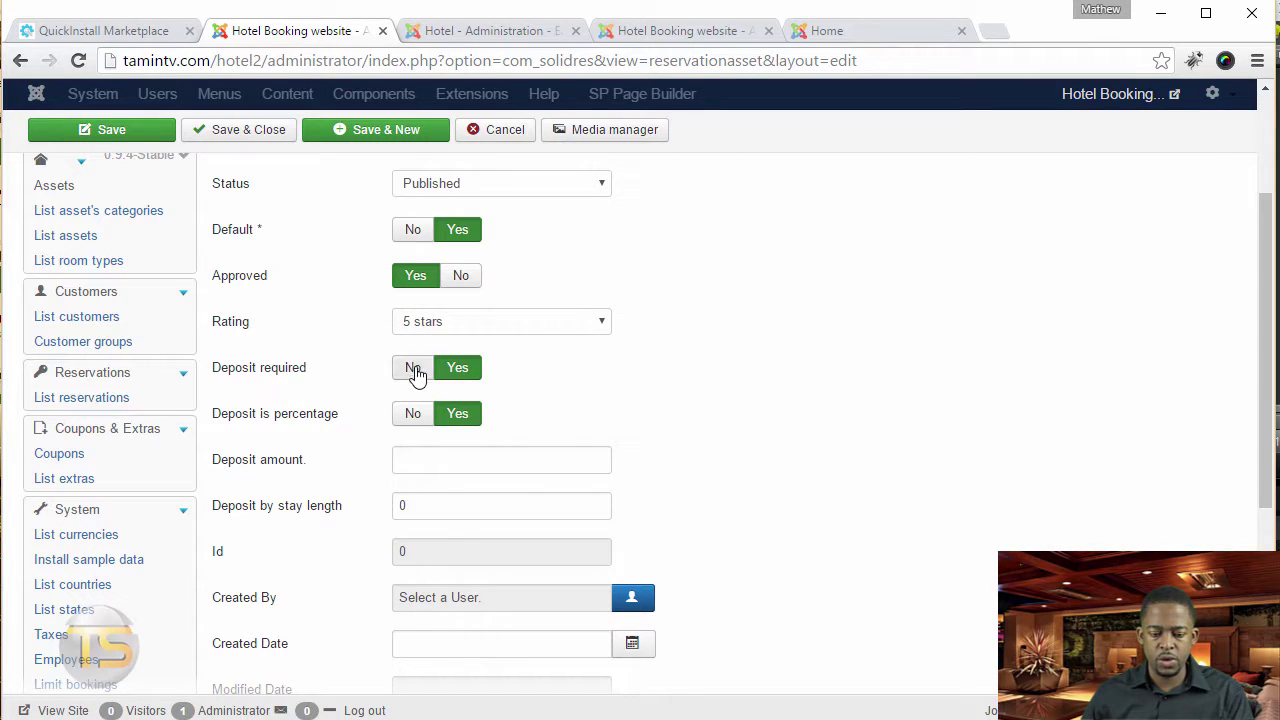
click(418, 459)
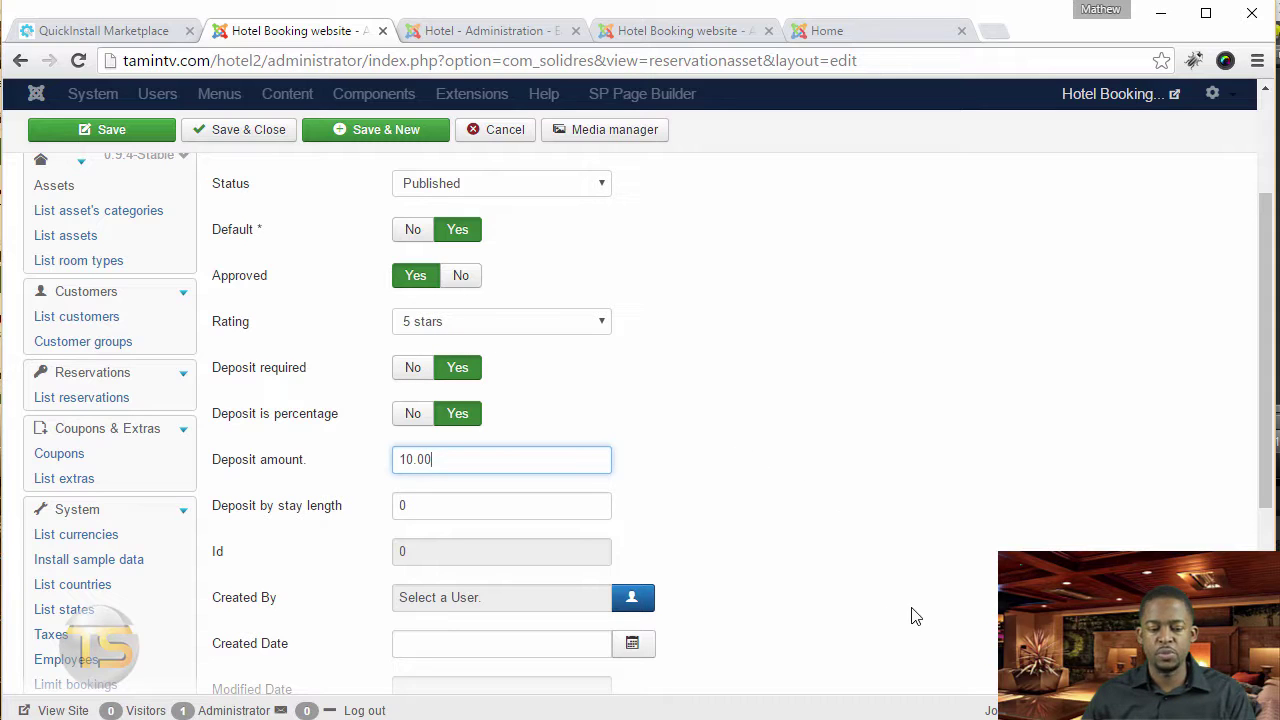
click(412, 367)
scroll(180, 434, down, 2)
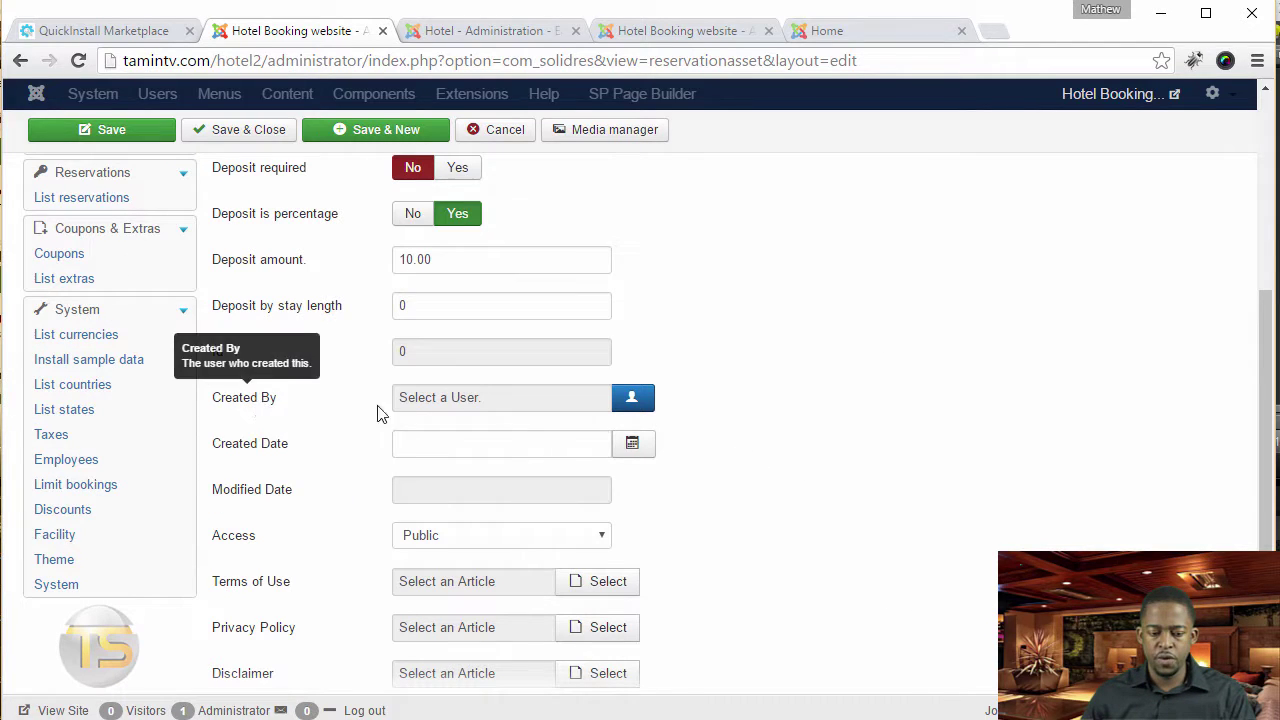
click(632, 443)
click(585, 398)
scroll(466, 343, down, 2)
click(466, 341)
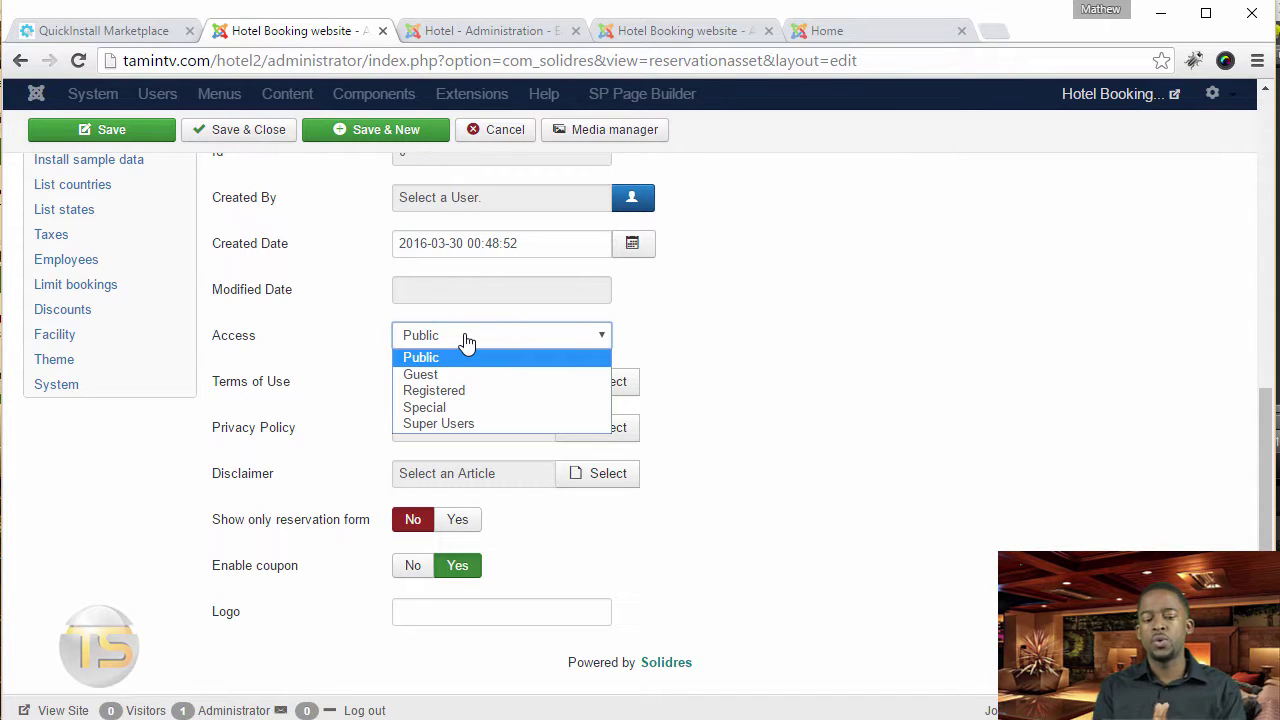
click(466, 341)
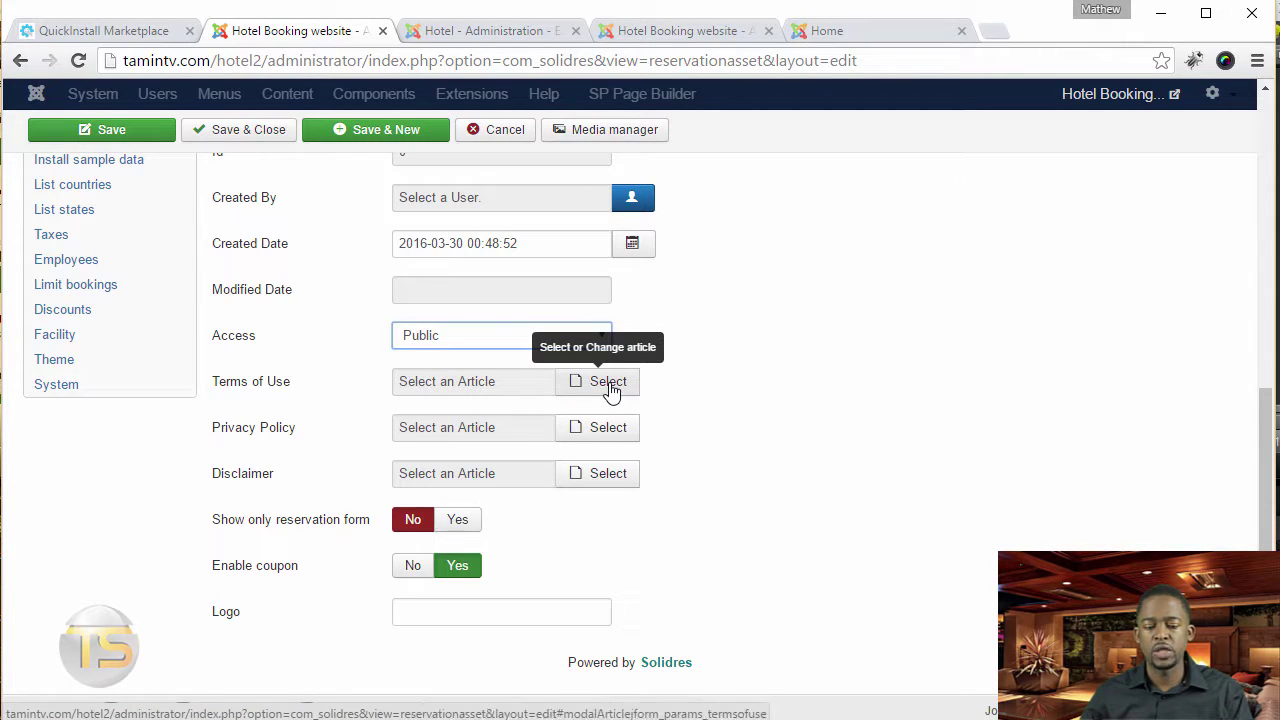
scroll(612, 390, up, 2)
scroll(654, 474, down, 2)
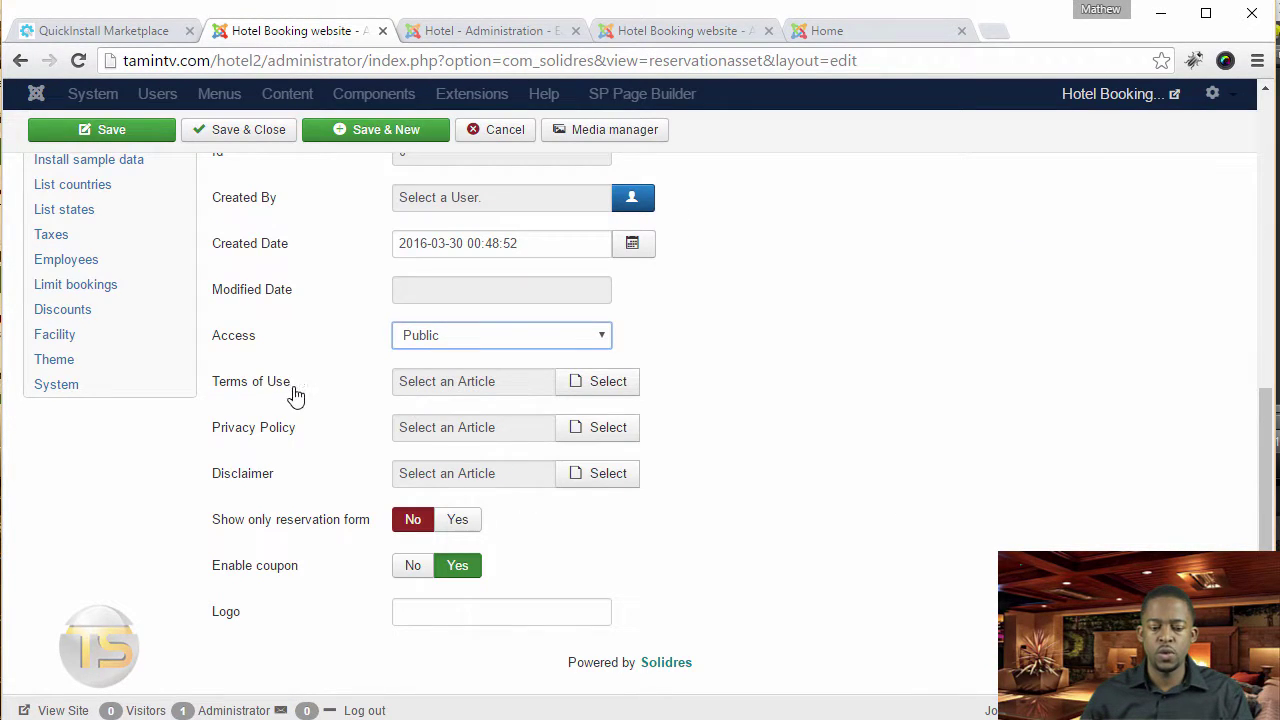
mouse_move(280, 394)
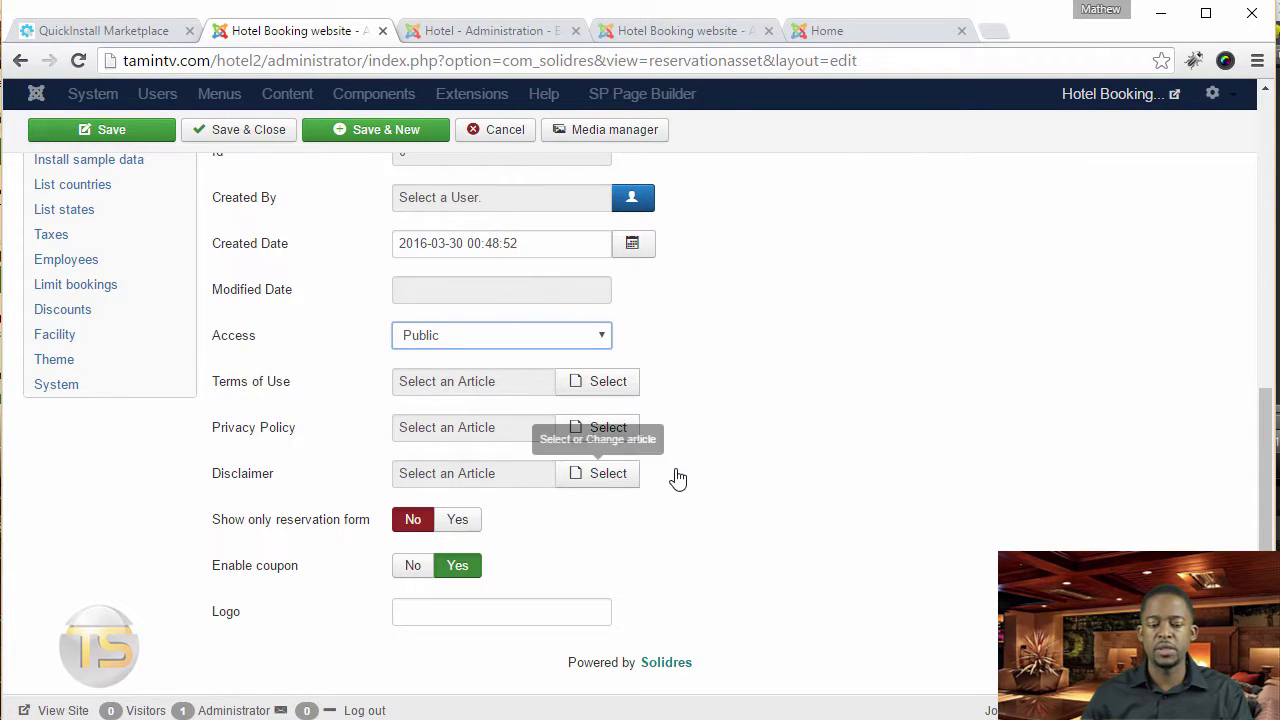
click(640, 31)
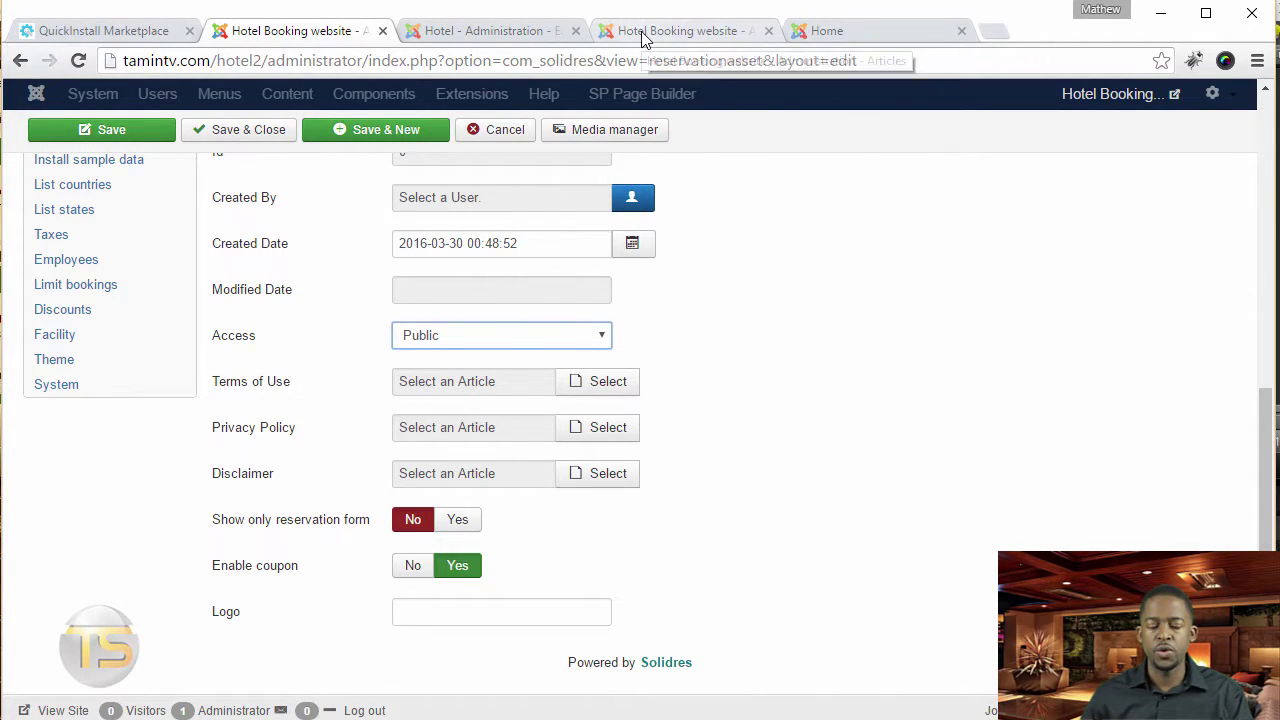
Step: Save a new article 'Privacy policy' with the text 'You can put in your content here.'
click(328, 93)
mouse_move(340, 130)
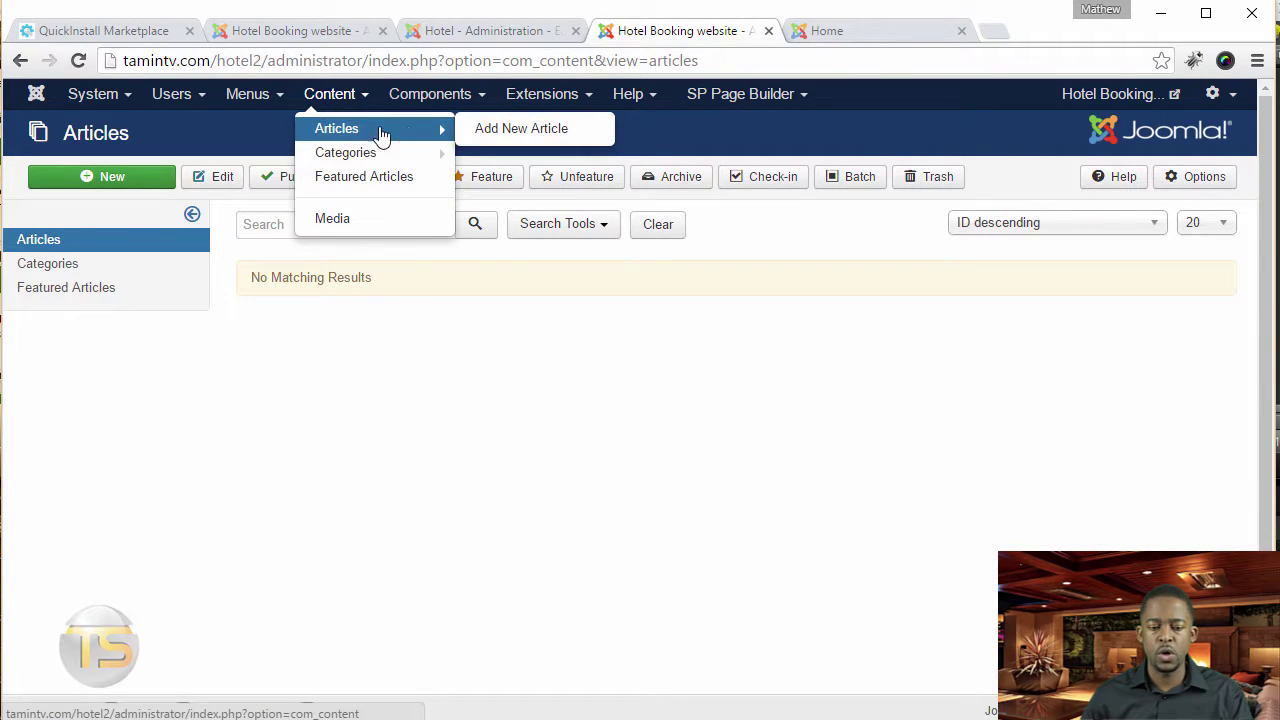
click(502, 133)
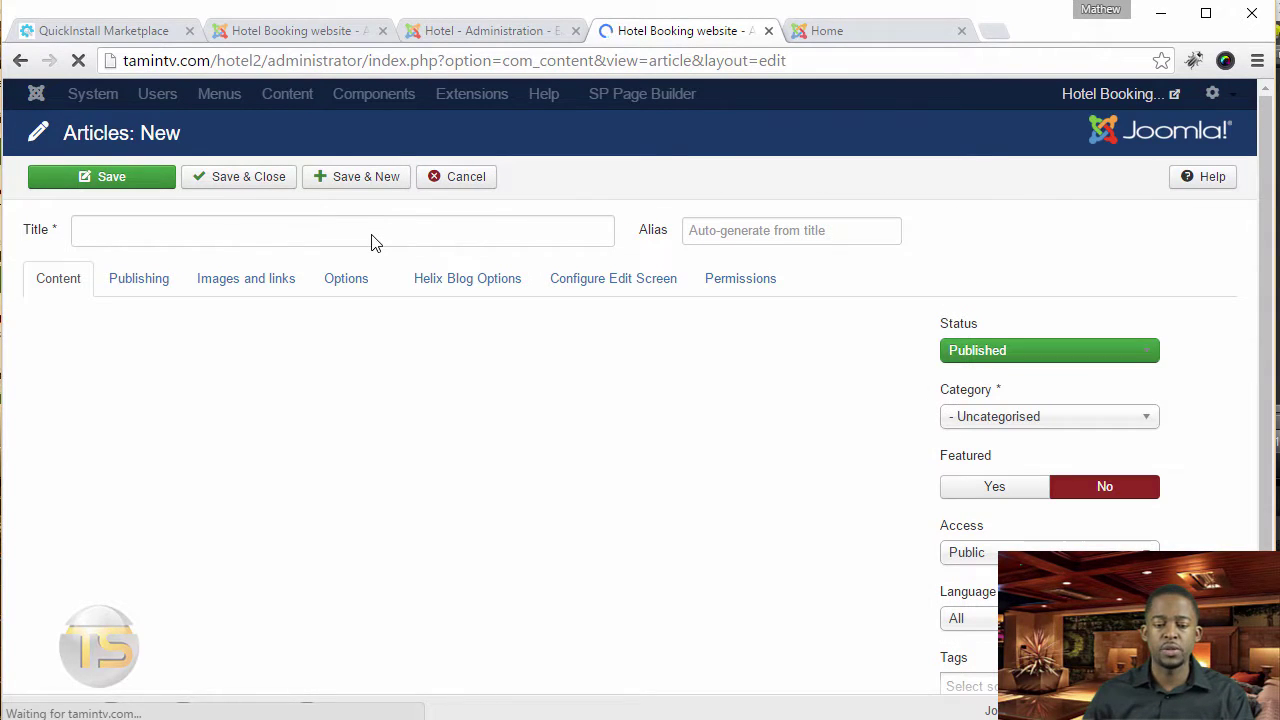
click(398, 232)
text(Privac)
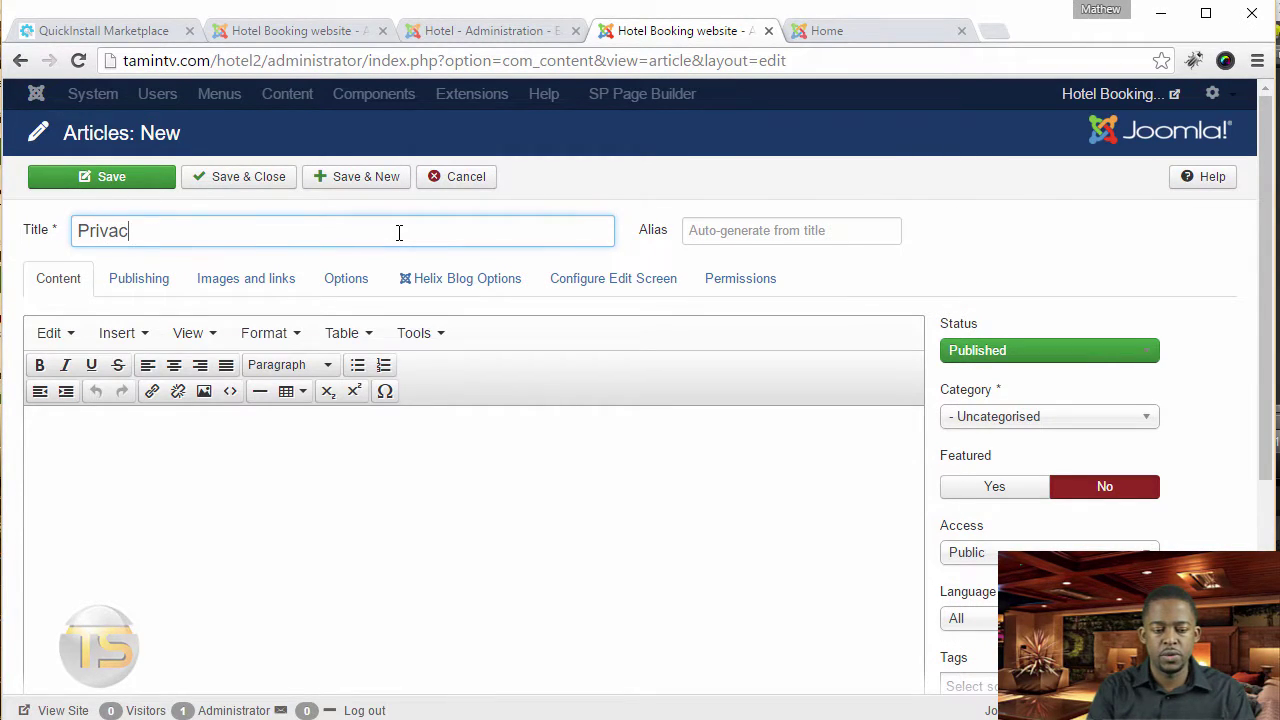
text(y policy)
click(449, 603)
text(You can put in your cont)
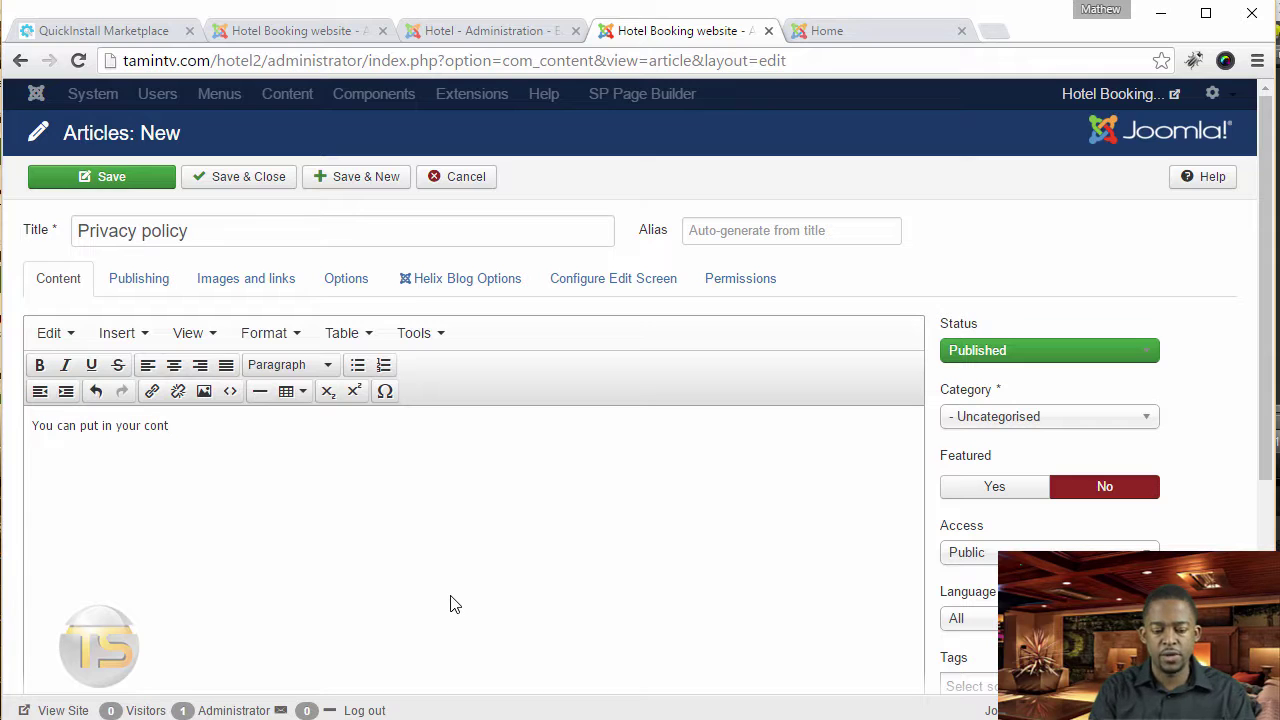
text(ent here.)
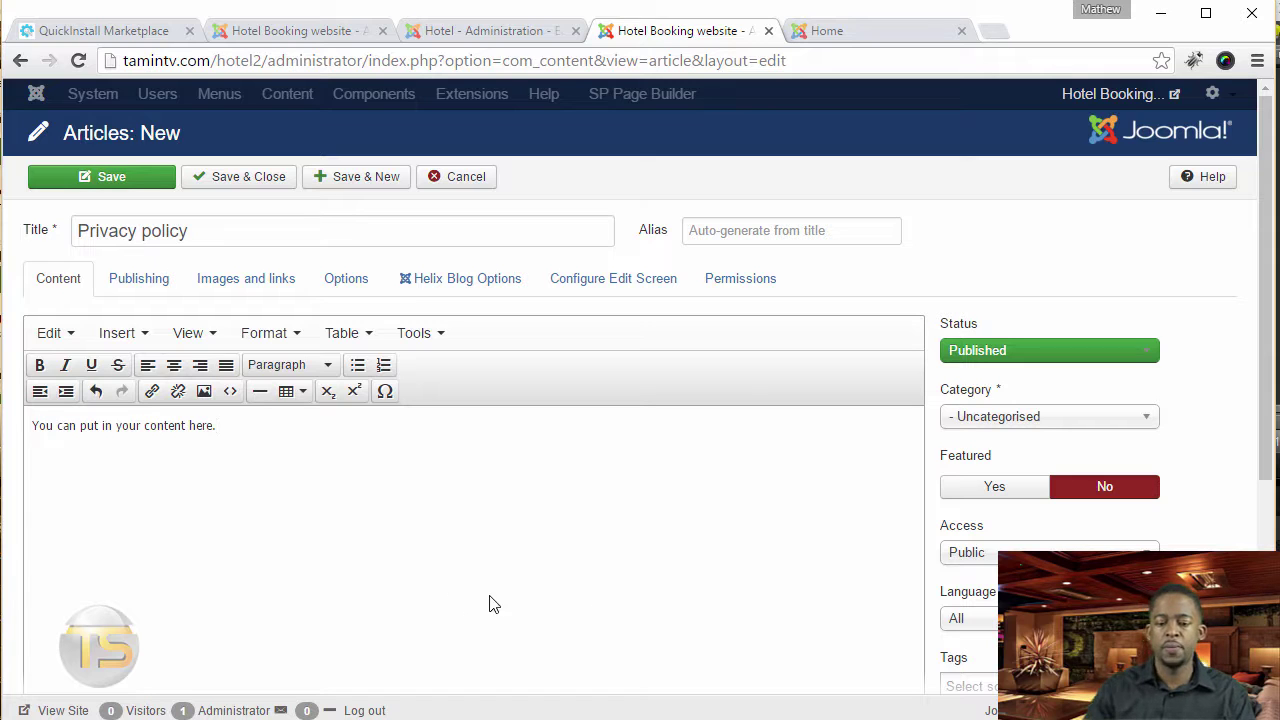
click(224, 181)
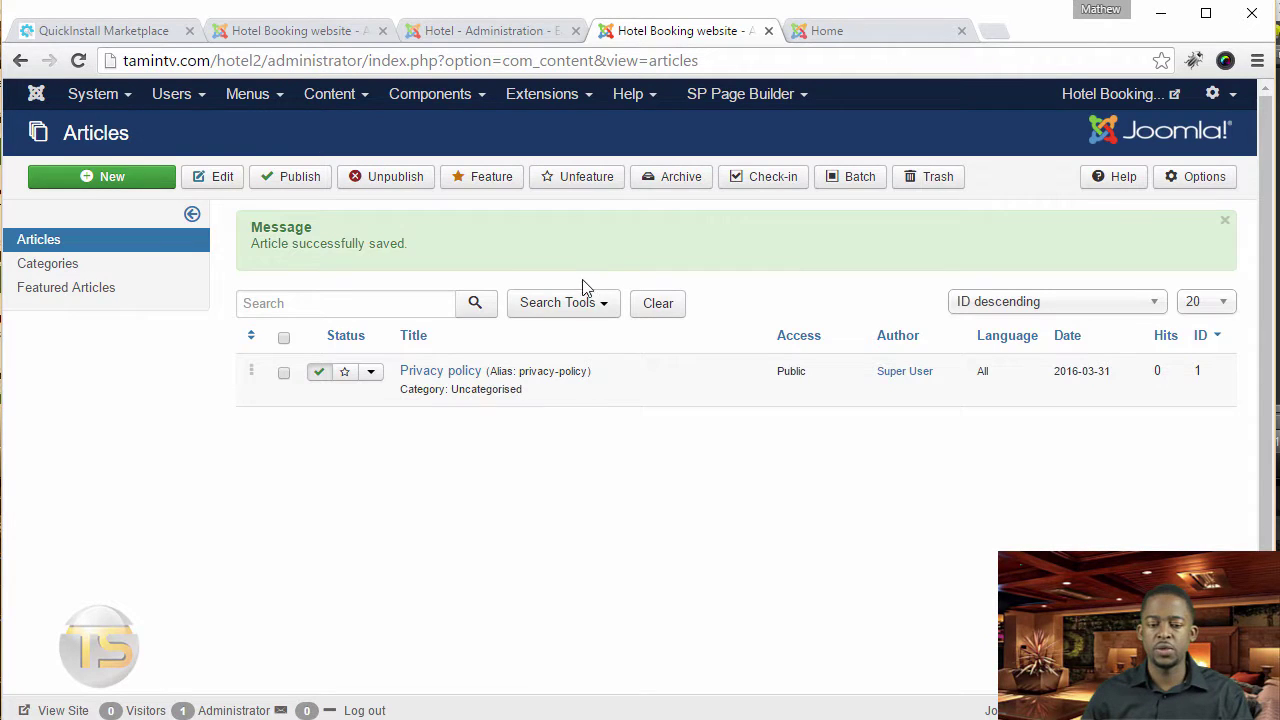
click(293, 31)
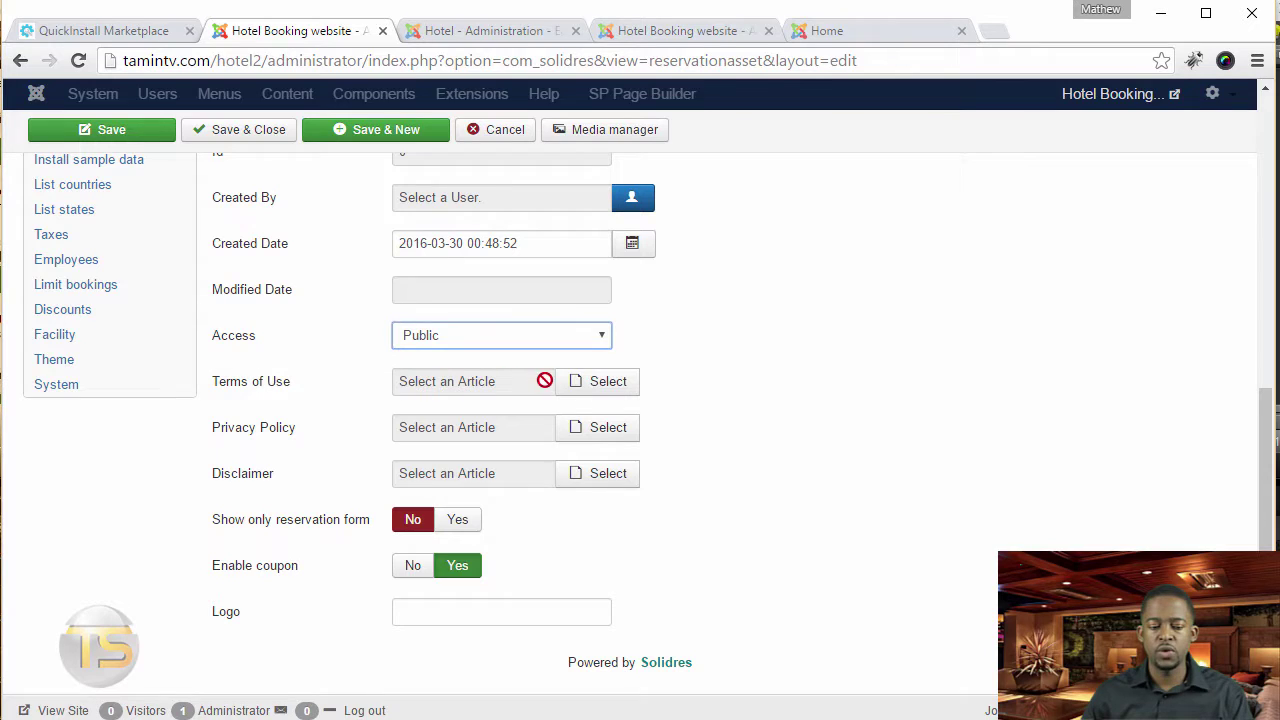
Step: Select the Privacy policy article for the asset's Terms of Use, Privacy Policy and Disclaimer
click(608, 386)
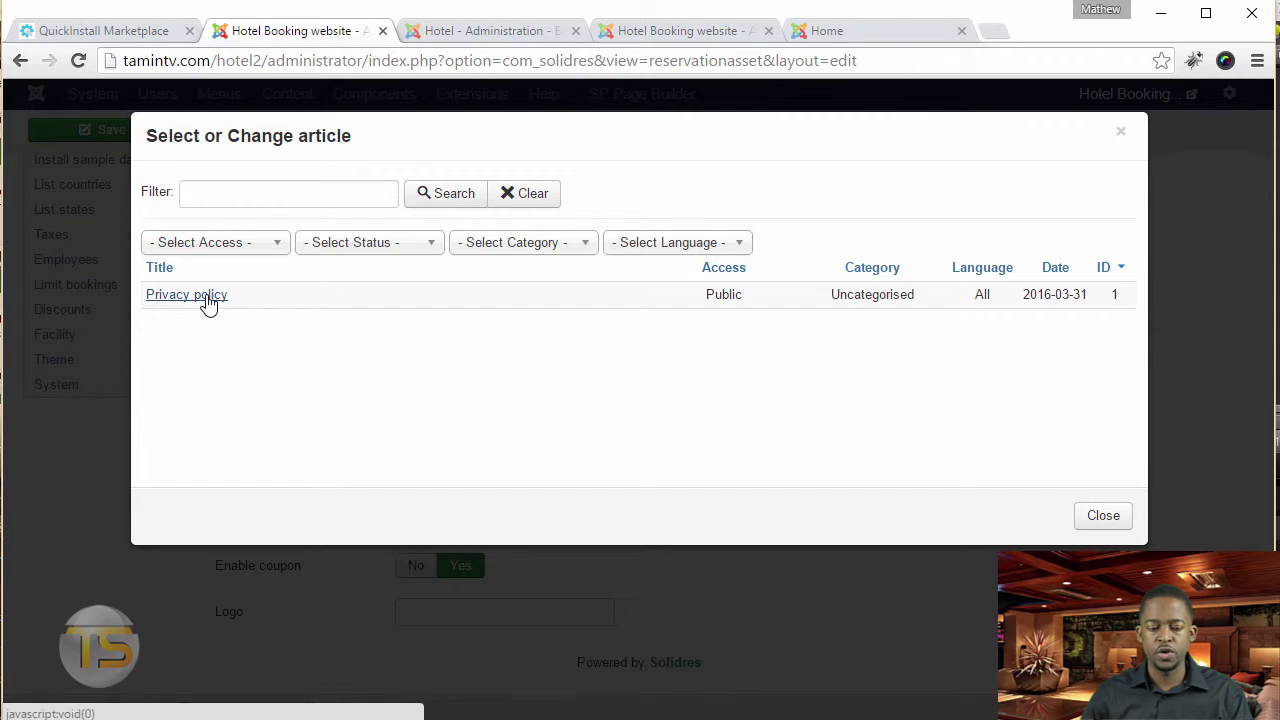
click(187, 295)
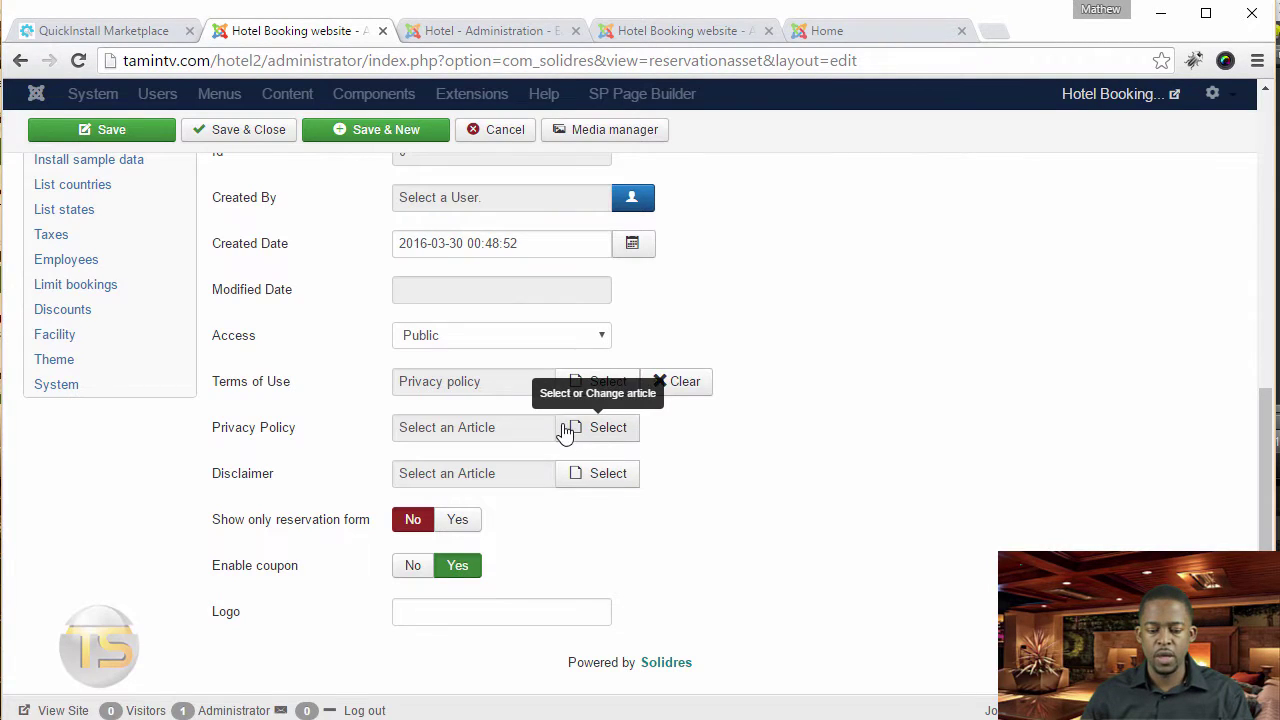
click(580, 428)
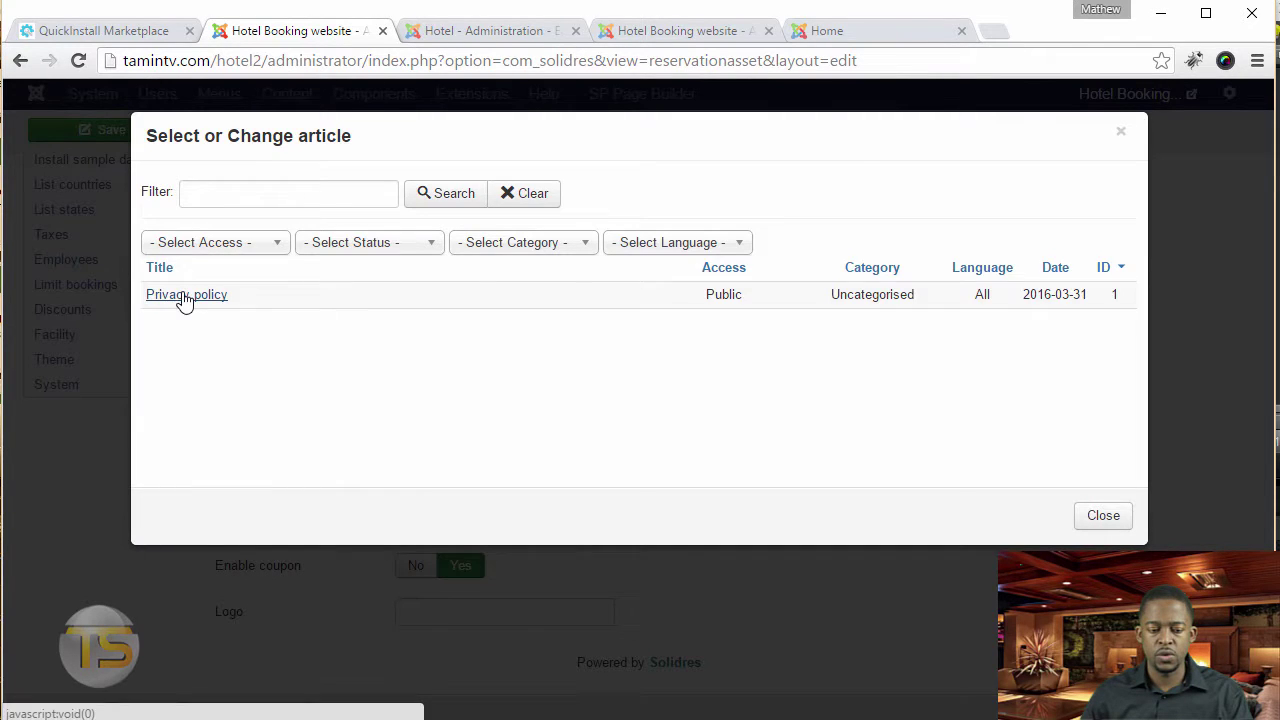
click(186, 295)
click(600, 478)
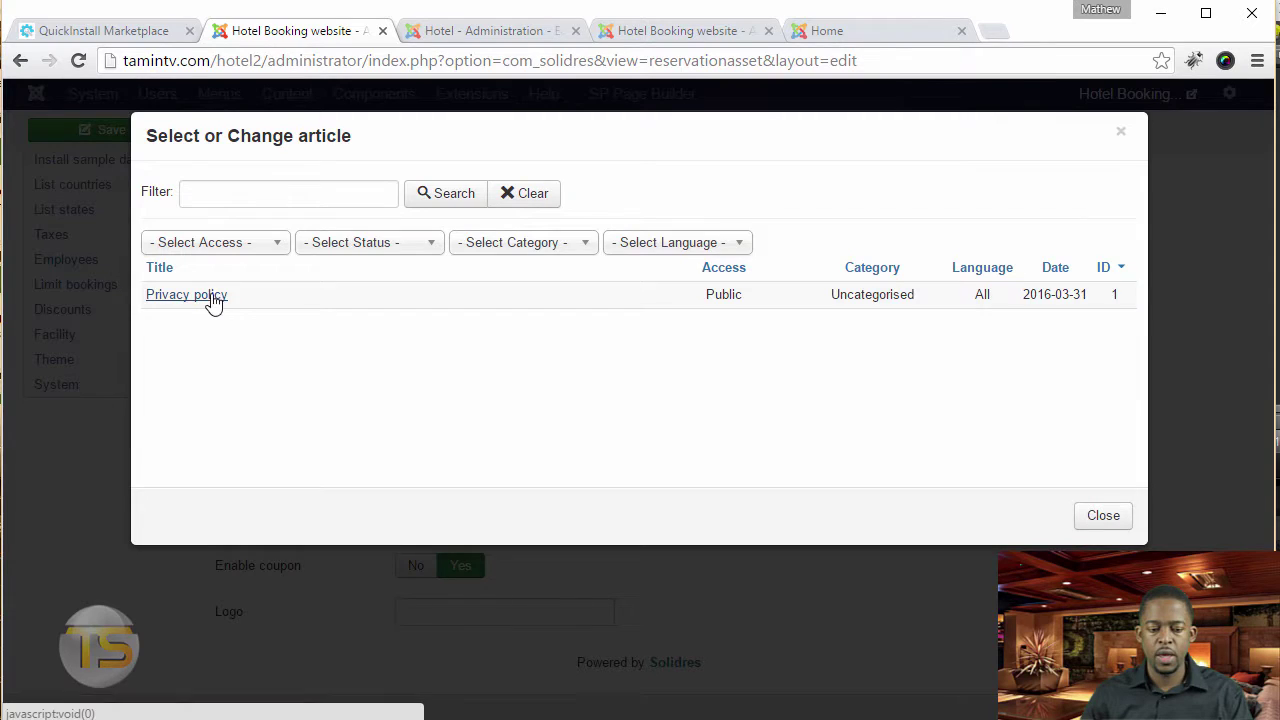
click(209, 298)
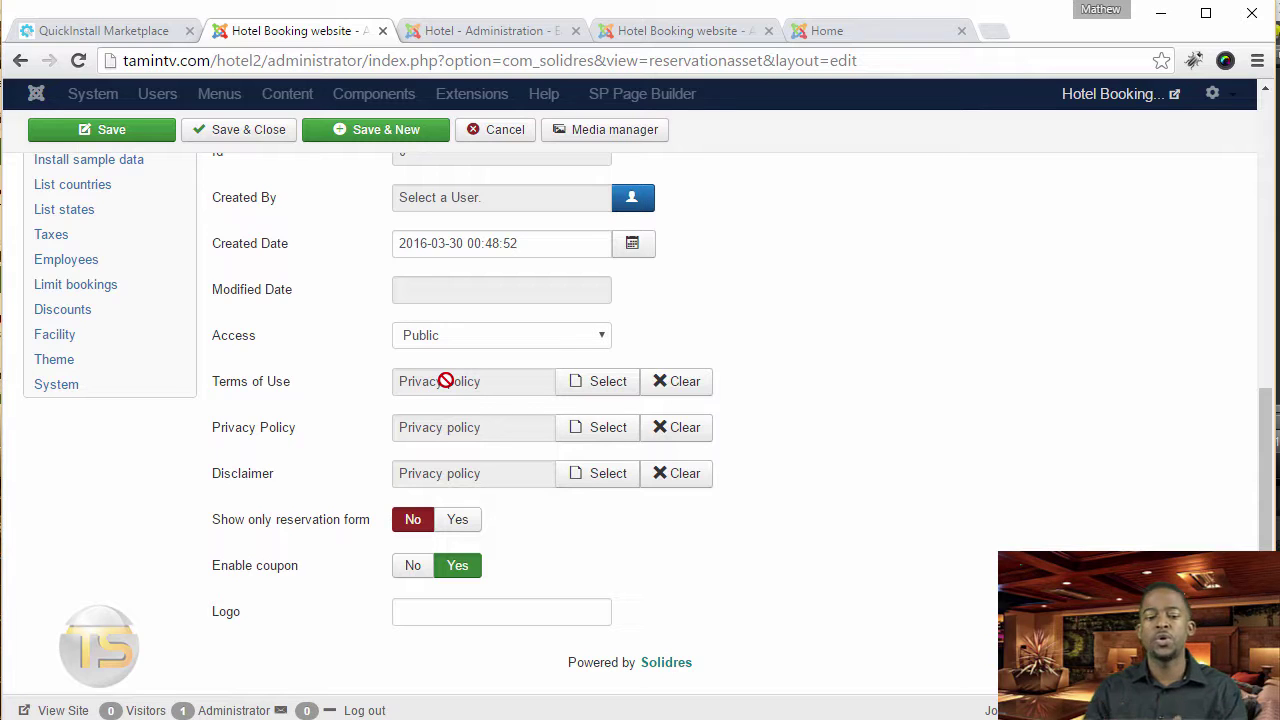
scroll(960, 525, down, 1)
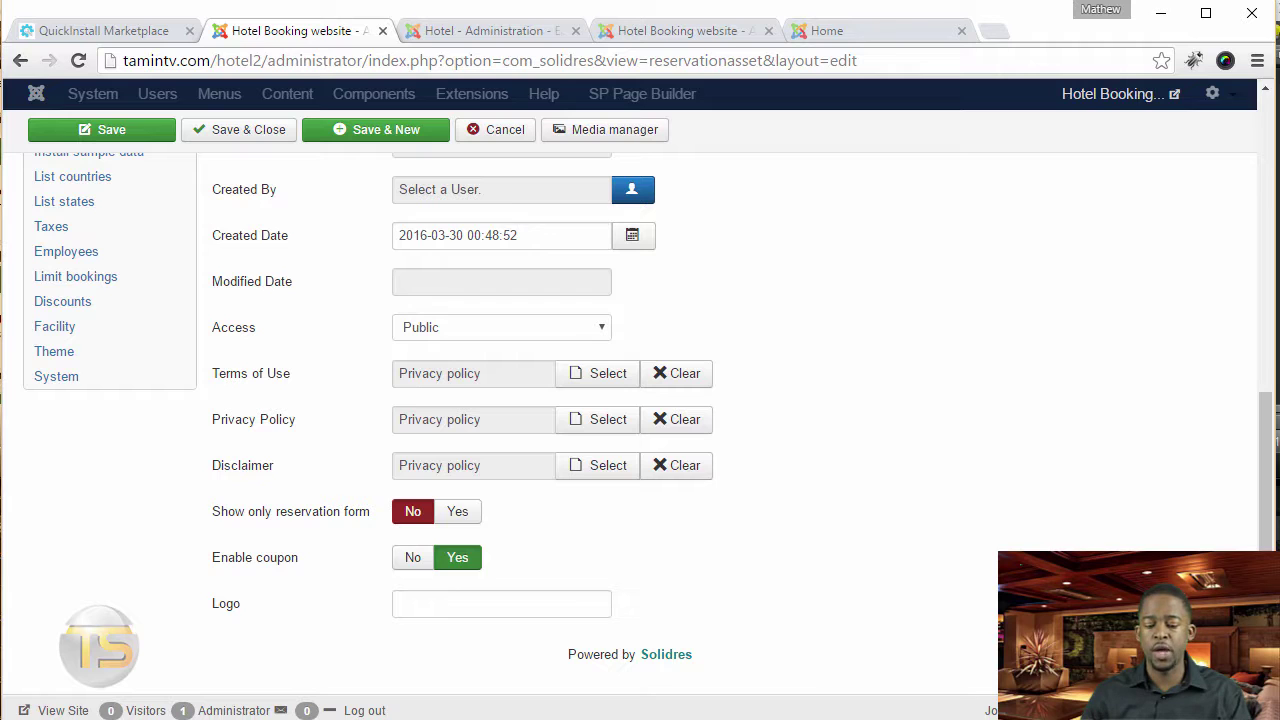
scroll(823, 523, up, 10)
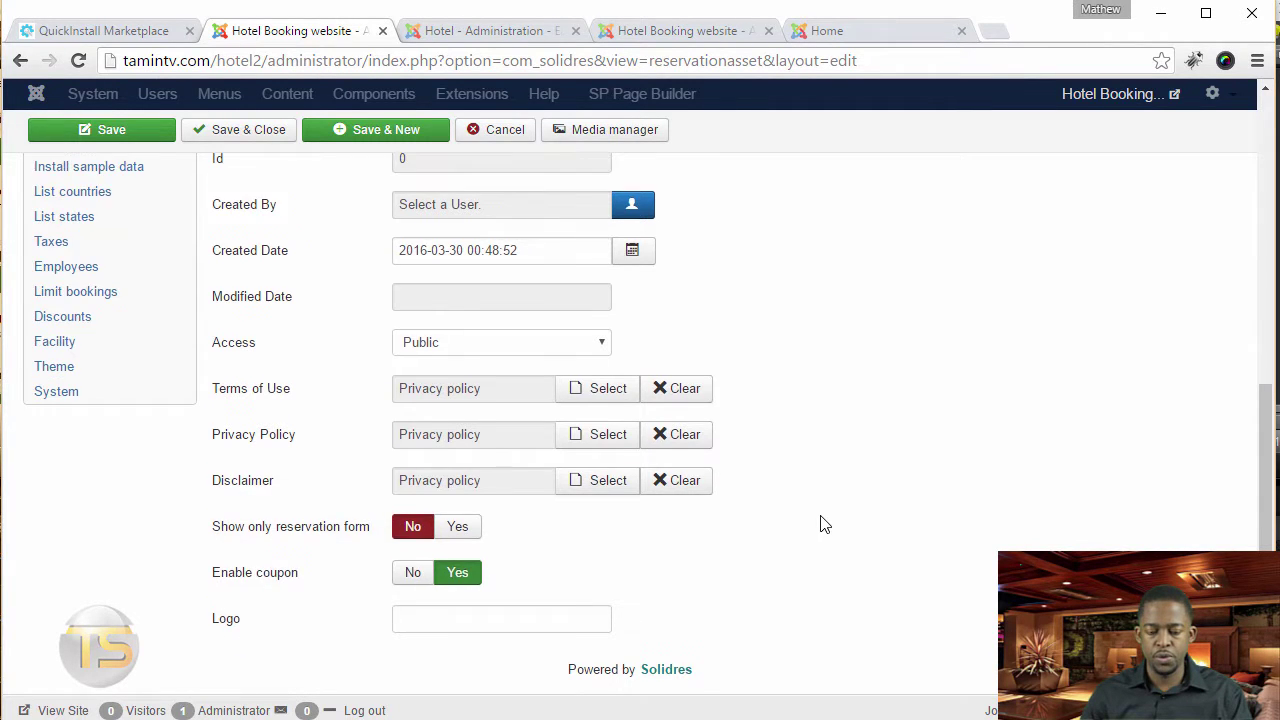
Step: Look through the Room type, Media and Extra tabs, then show Custom fields' Facilities section
click(481, 337)
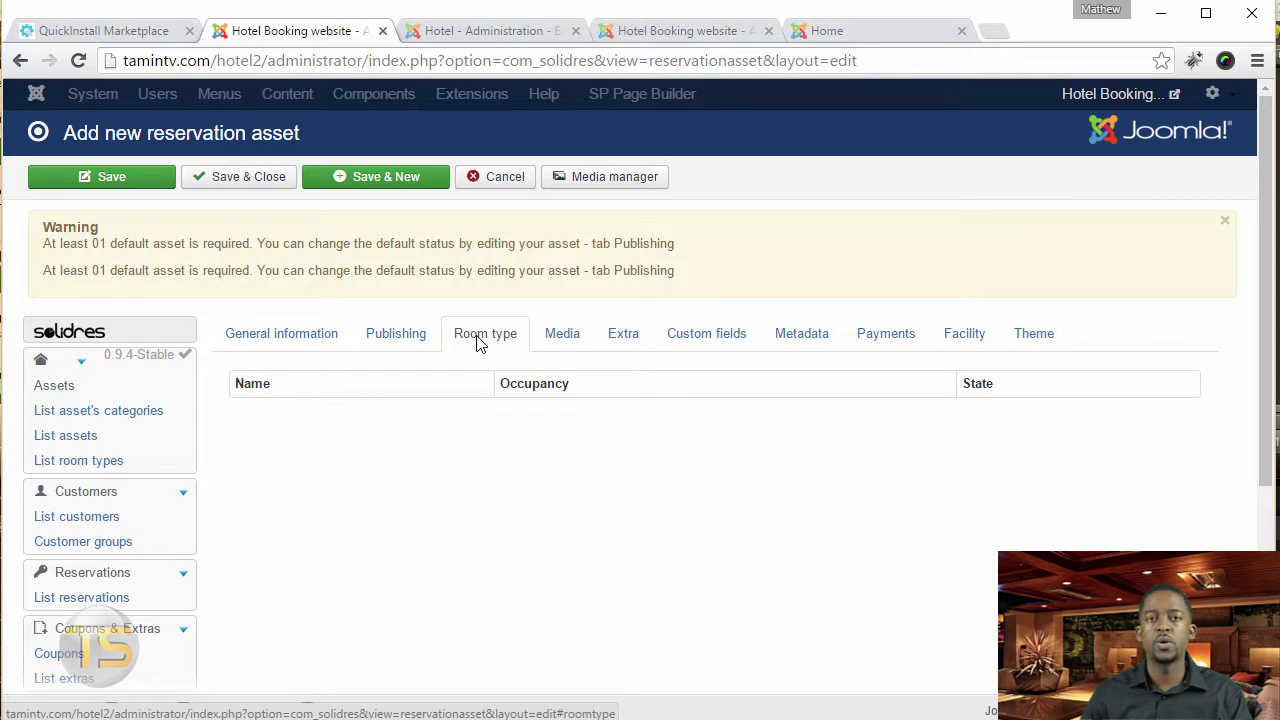
click(565, 342)
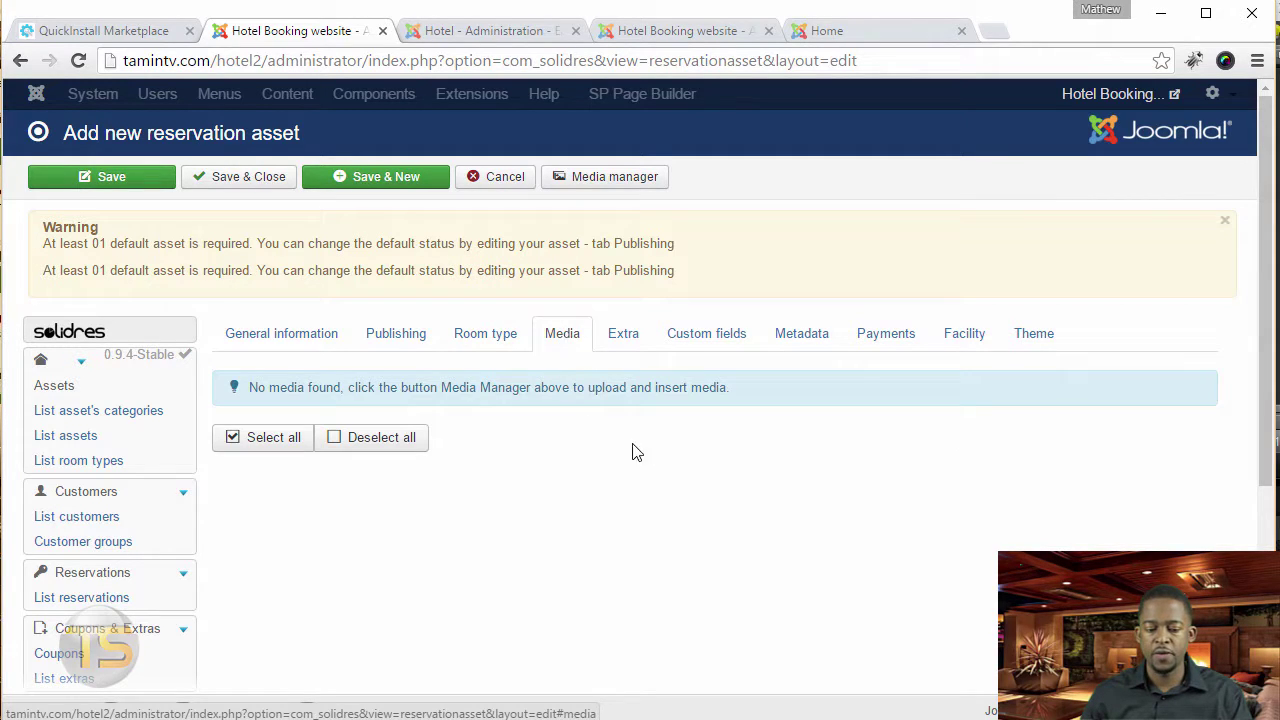
click(623, 340)
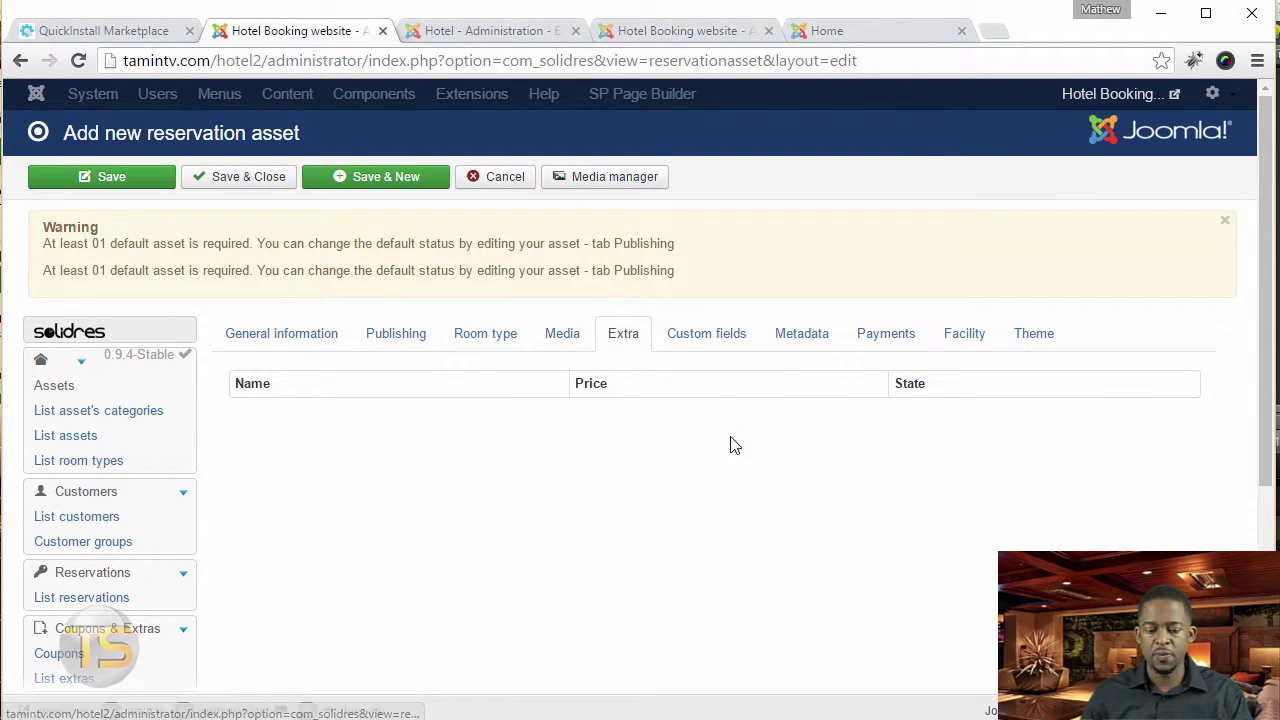
click(714, 345)
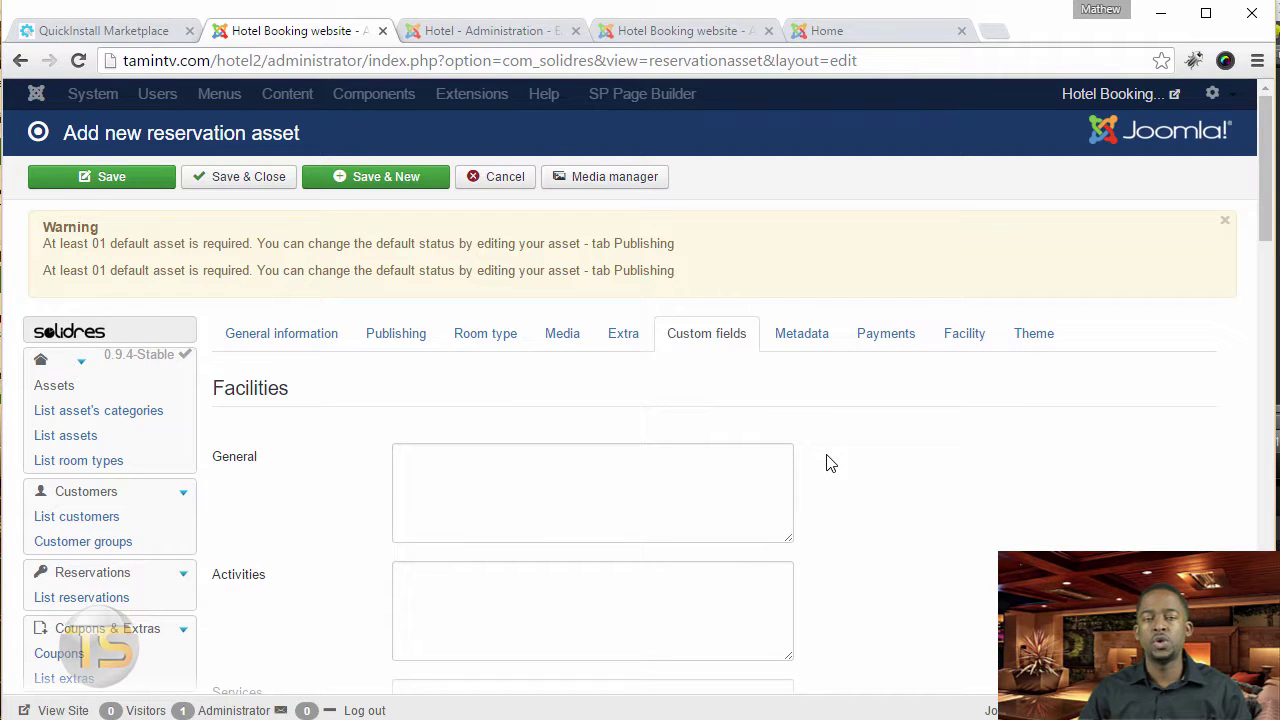
Step: Review the Facilities, Policies and Social networks custom fields
scroll(812, 444, down, 4)
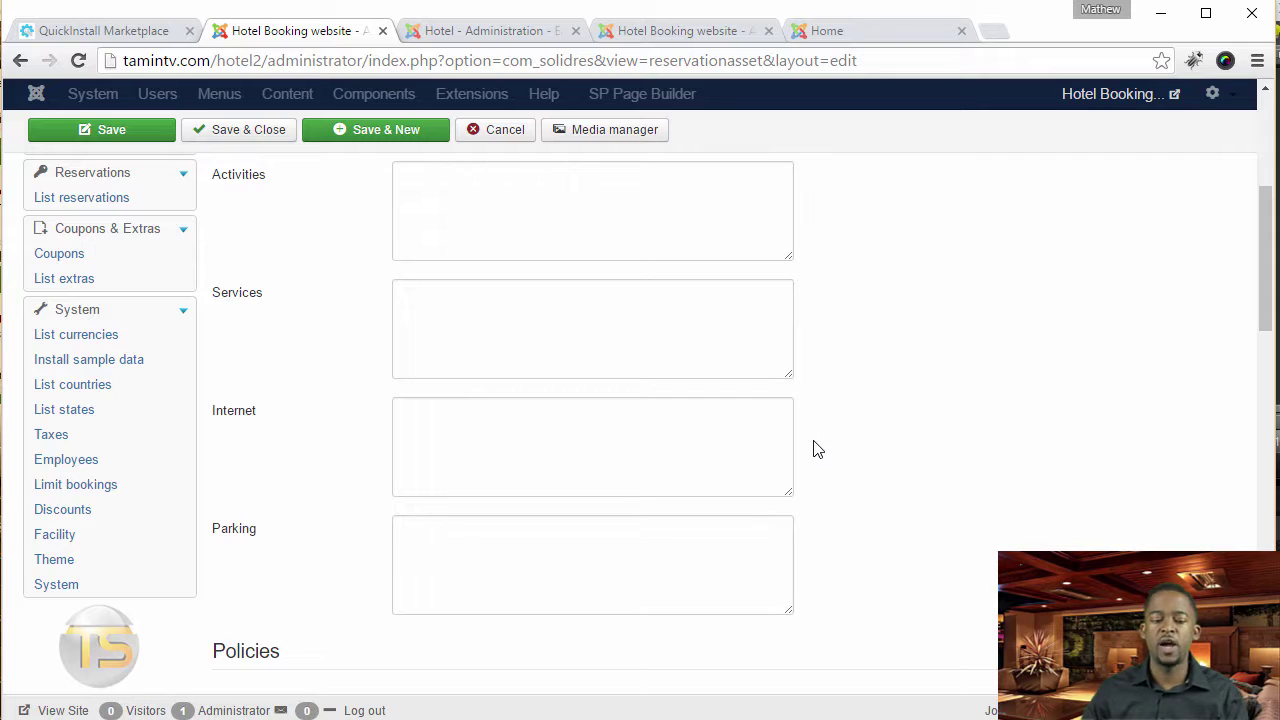
scroll(886, 491, down, 4)
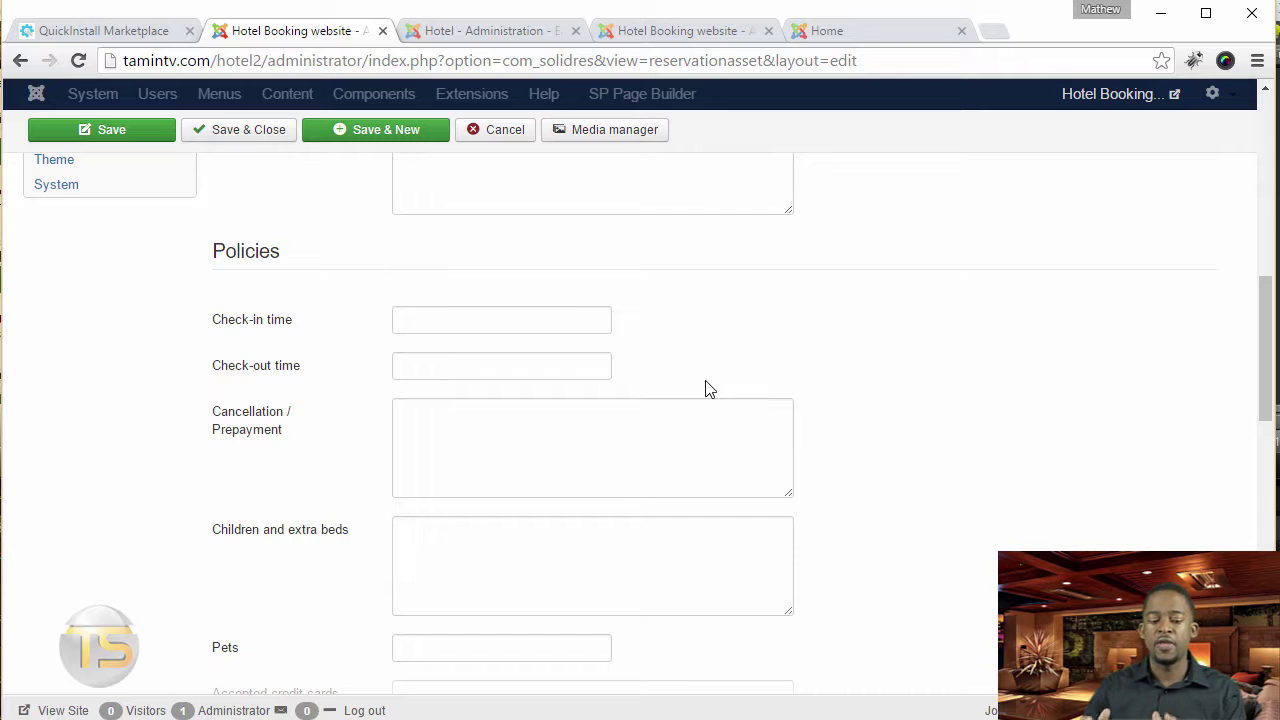
scroll(740, 426, up, 6)
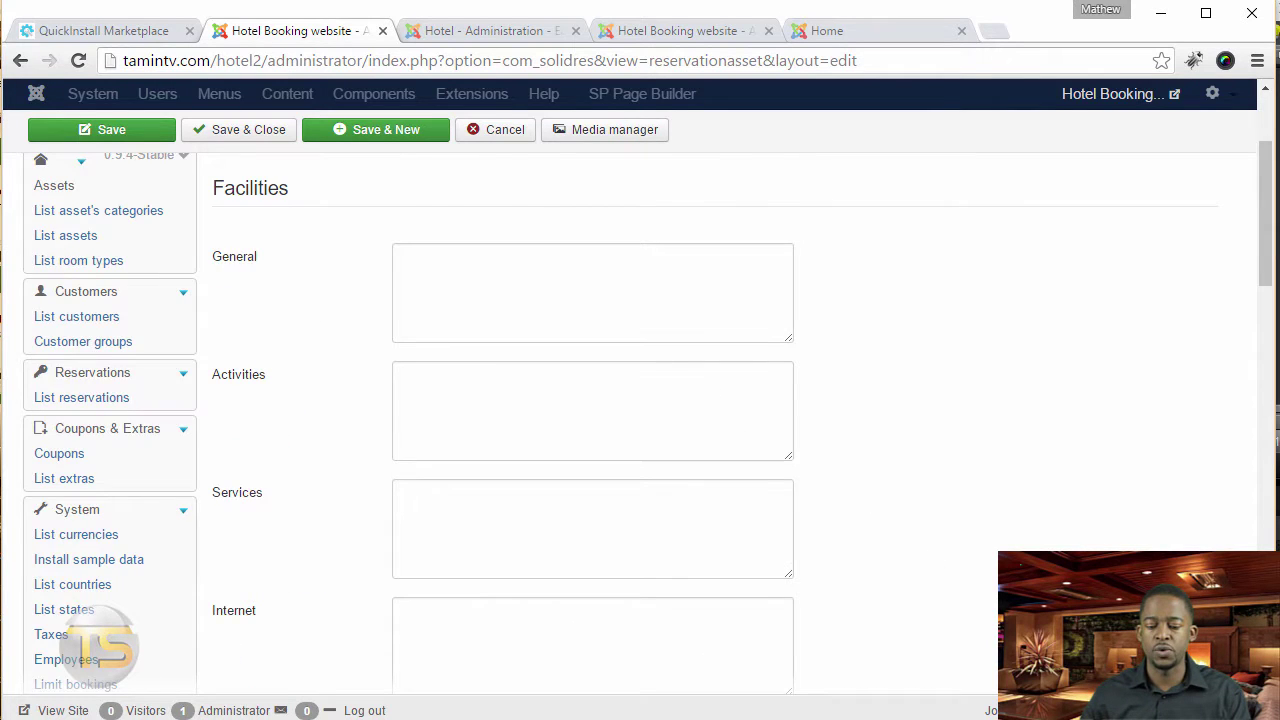
scroll(555, 457, down, 2)
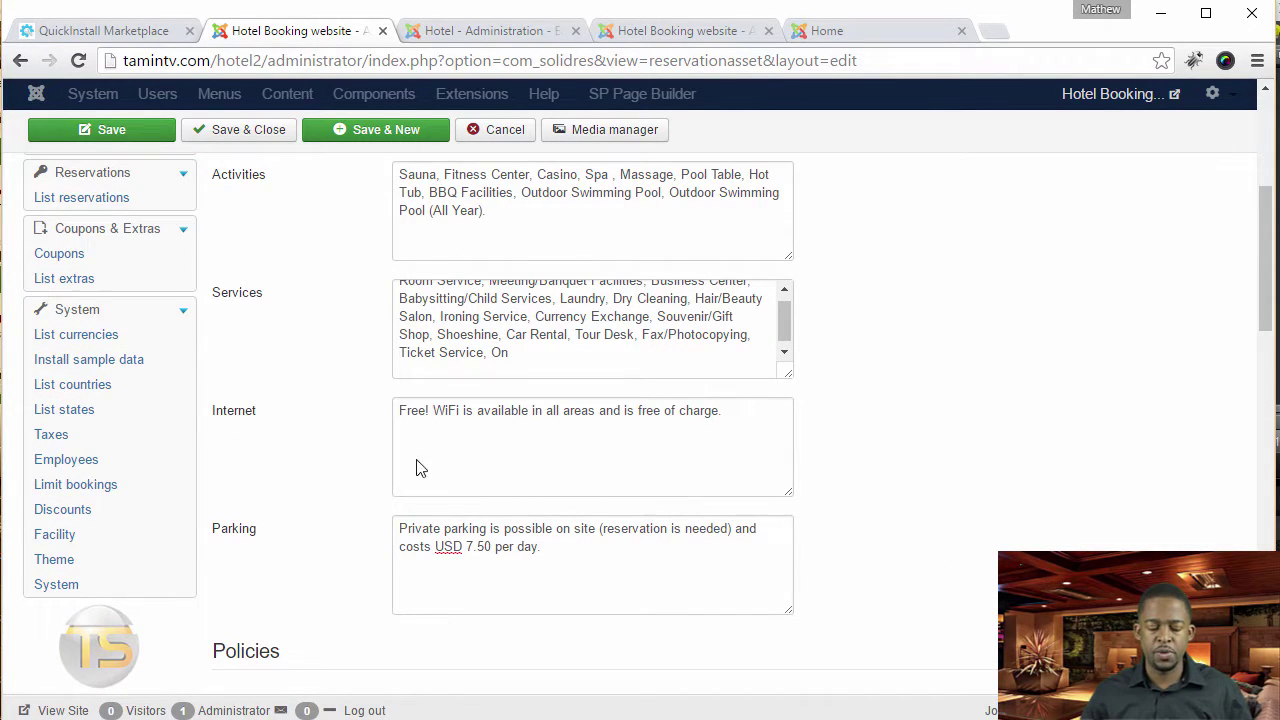
scroll(638, 491, down, 4)
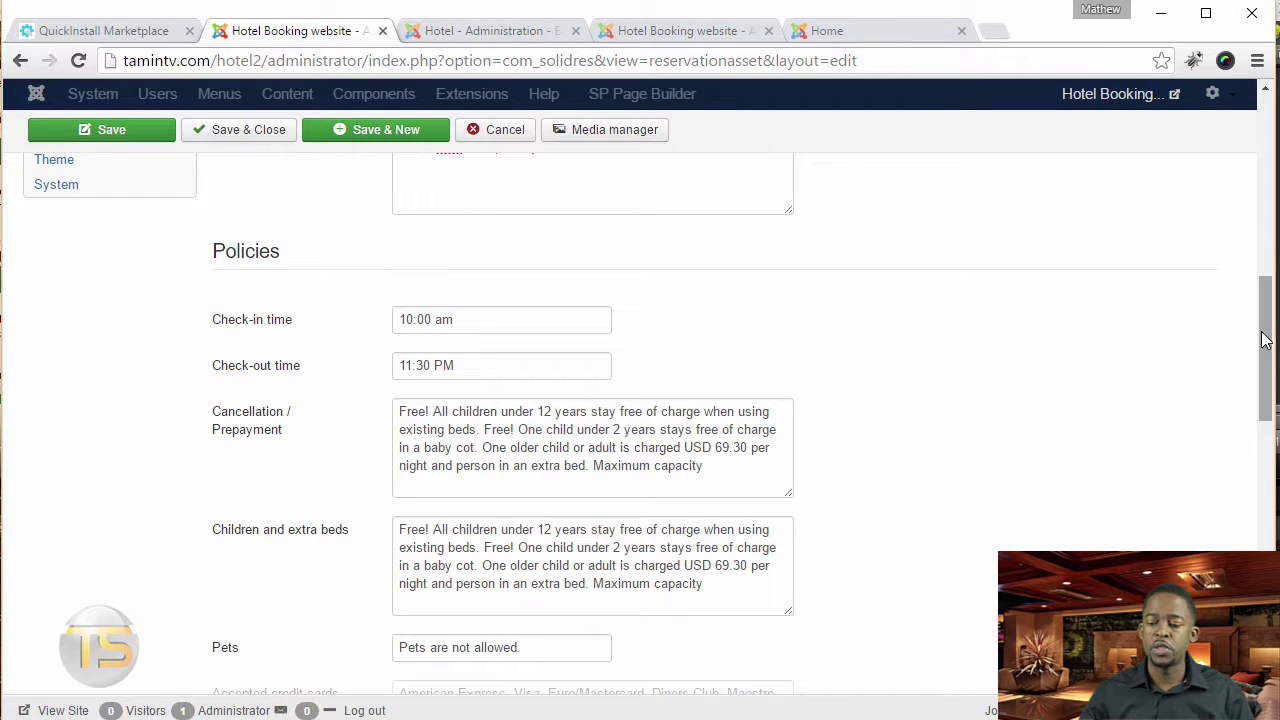
scroll(1262, 357, down, 3)
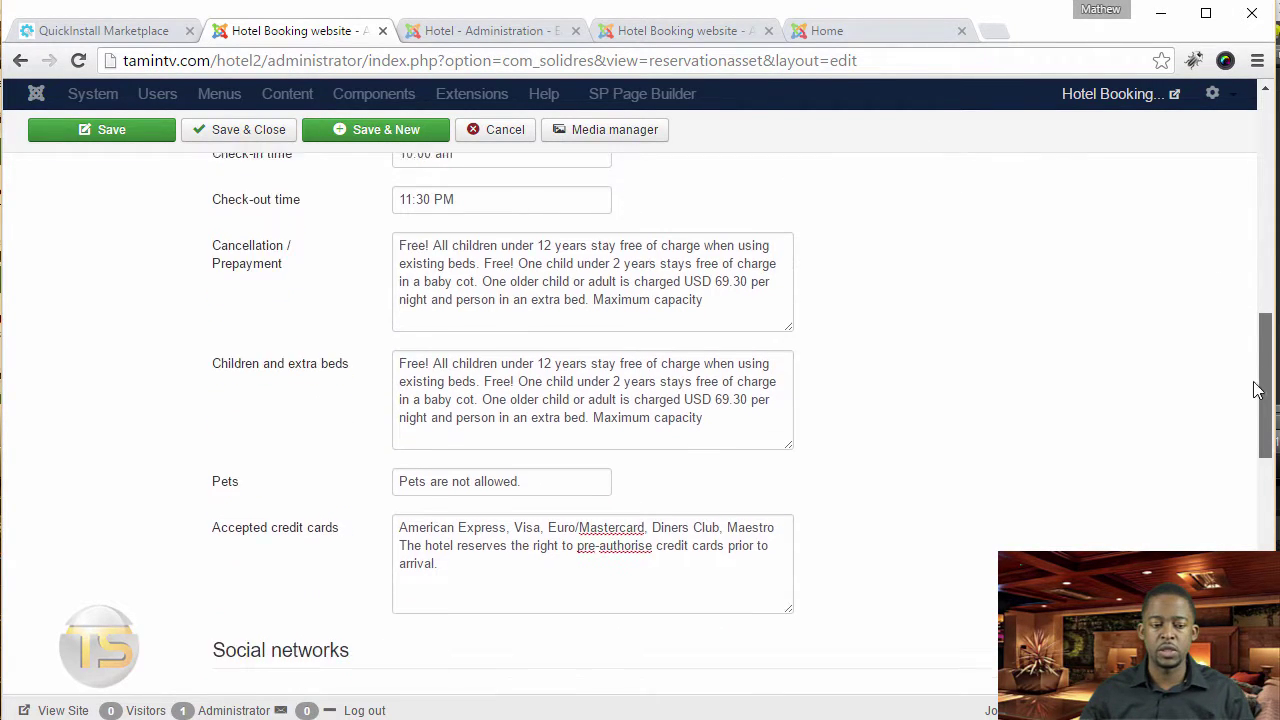
scroll(1240, 454, down, 2)
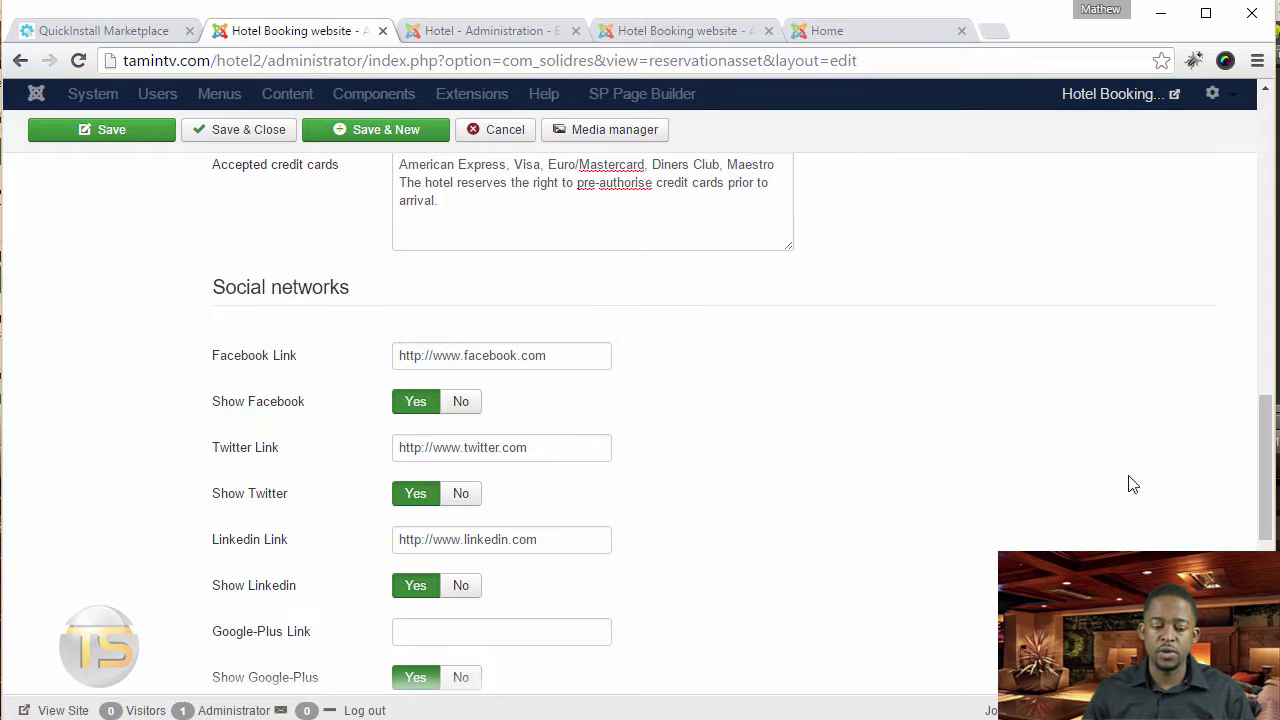
Step: Show the Metadata tab, with blank description, keywords, author and Robots on Use Global
drag(1265, 443, 1265, 641)
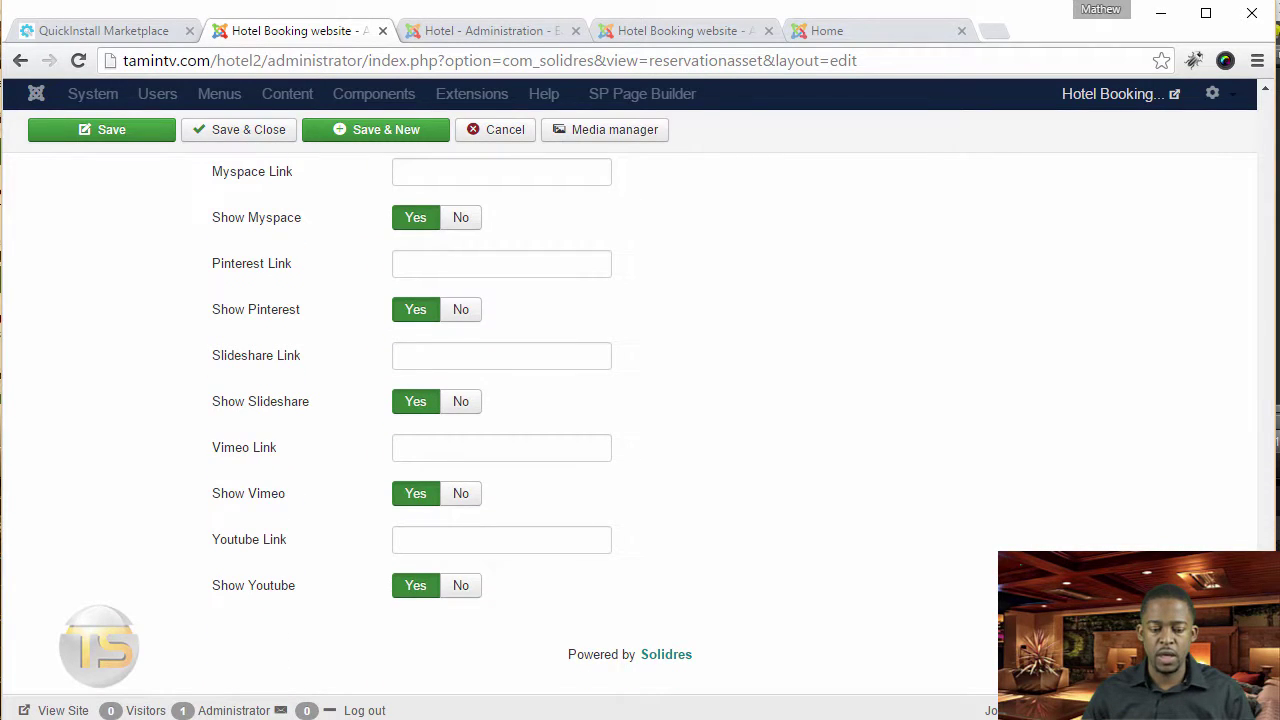
scroll(834, 374, up, 15)
click(821, 336)
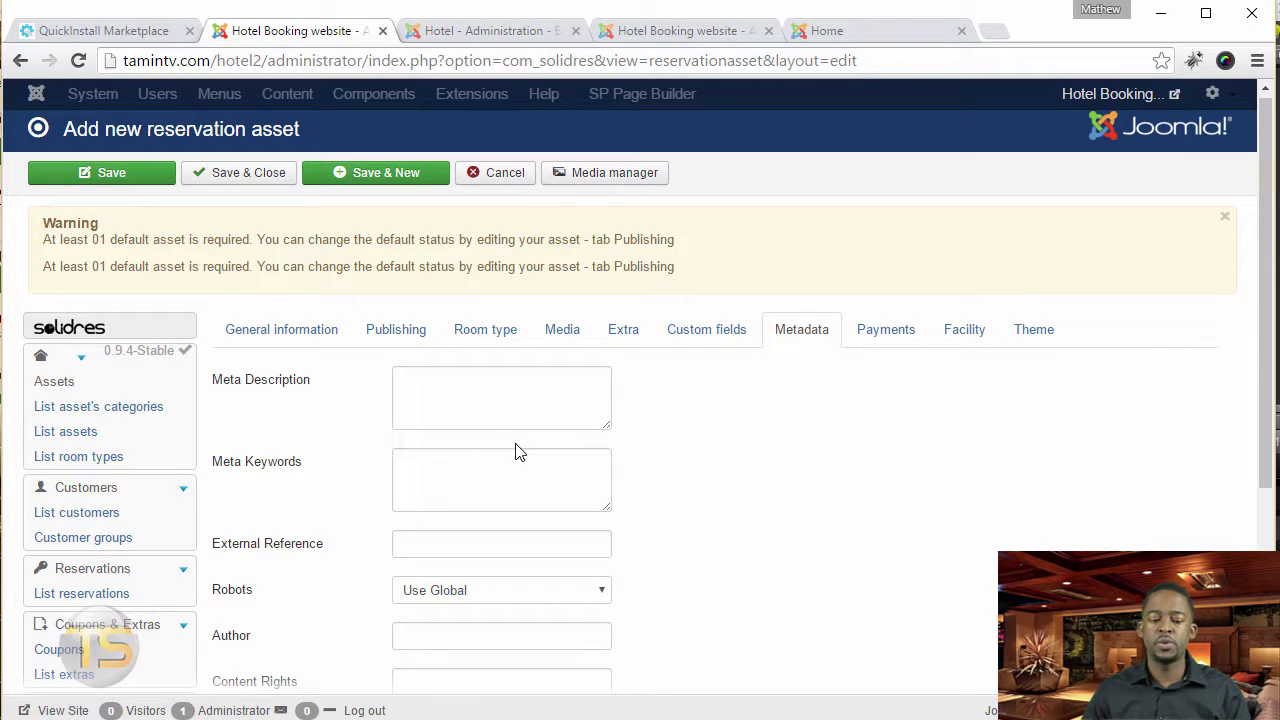
scroll(449, 323, down, 2)
click(449, 192)
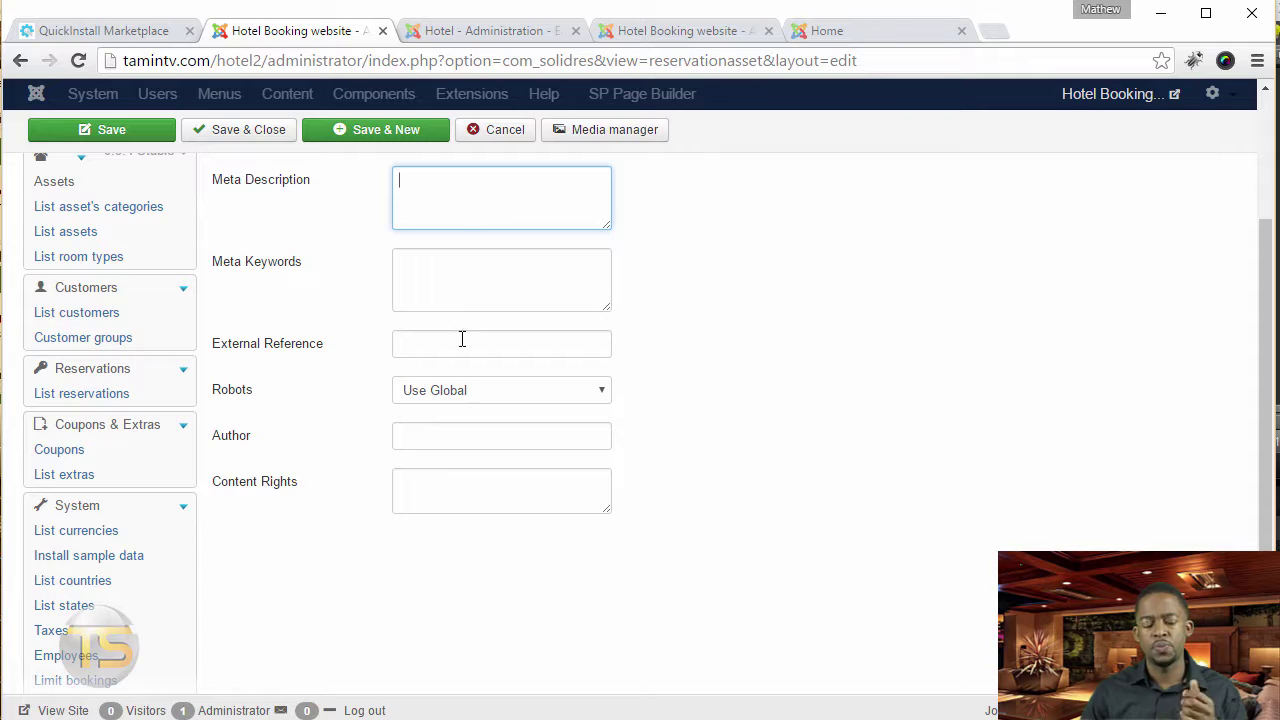
click(457, 393)
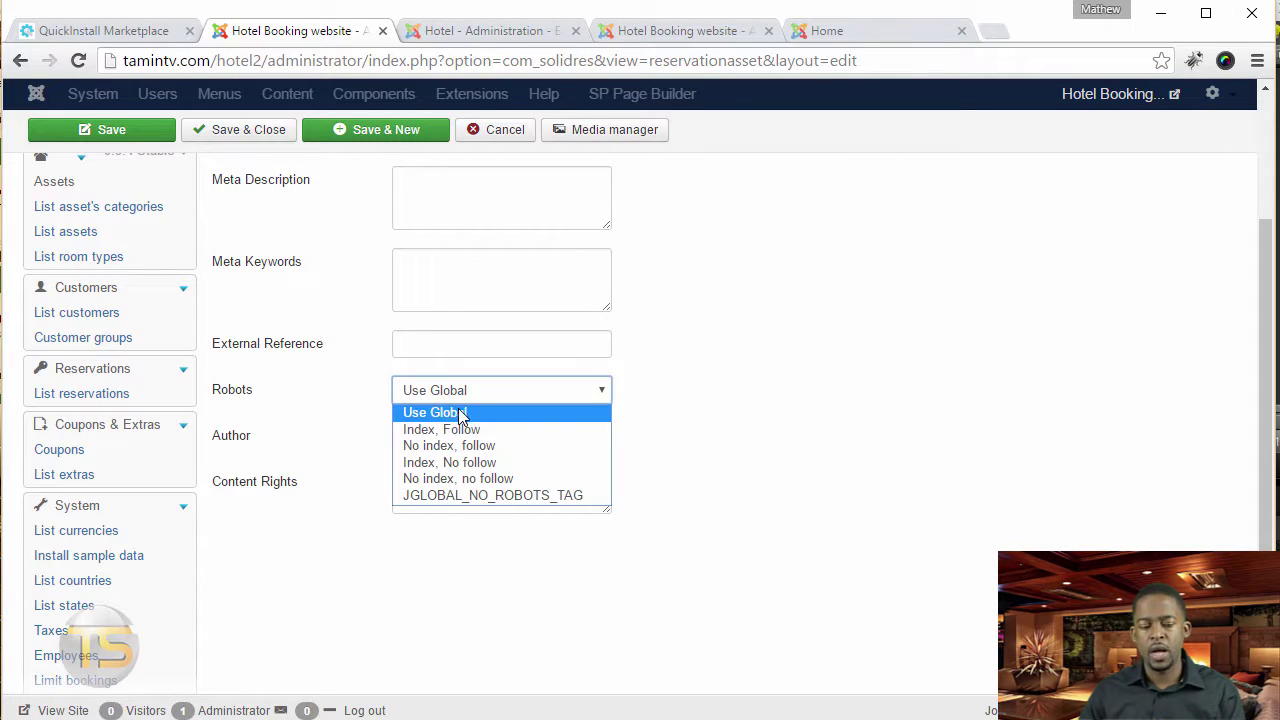
click(806, 412)
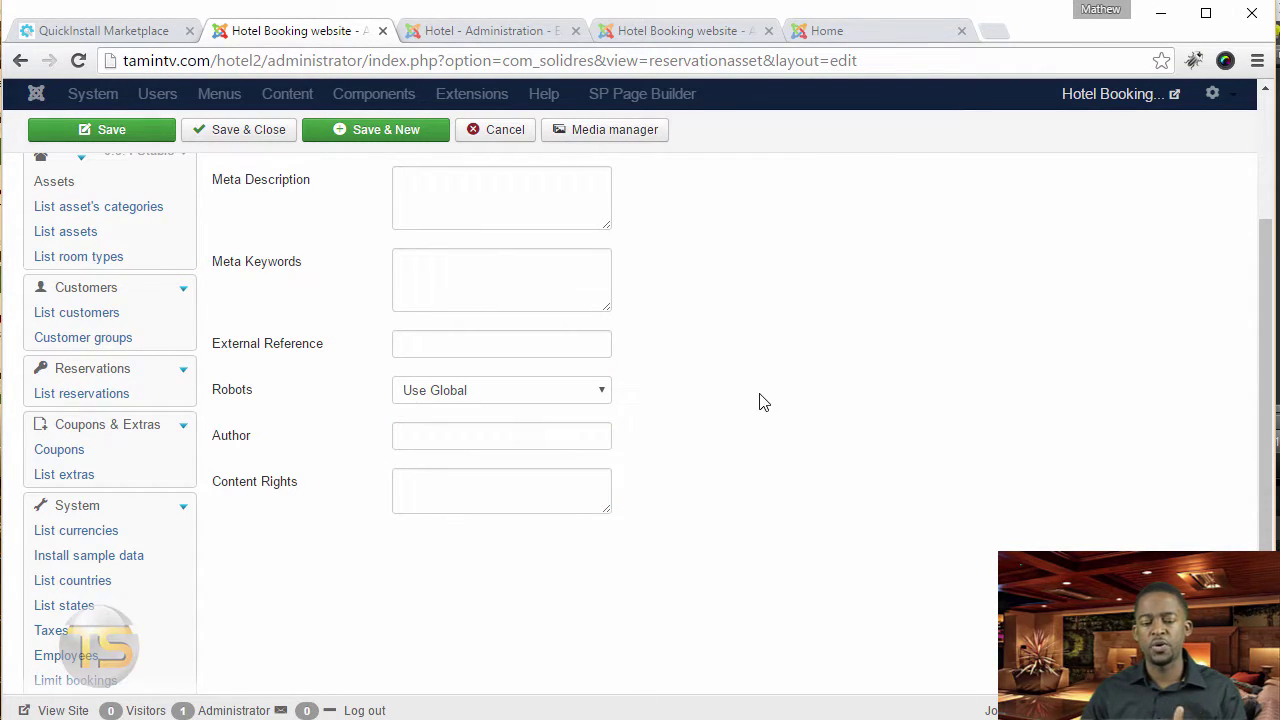
click(517, 397)
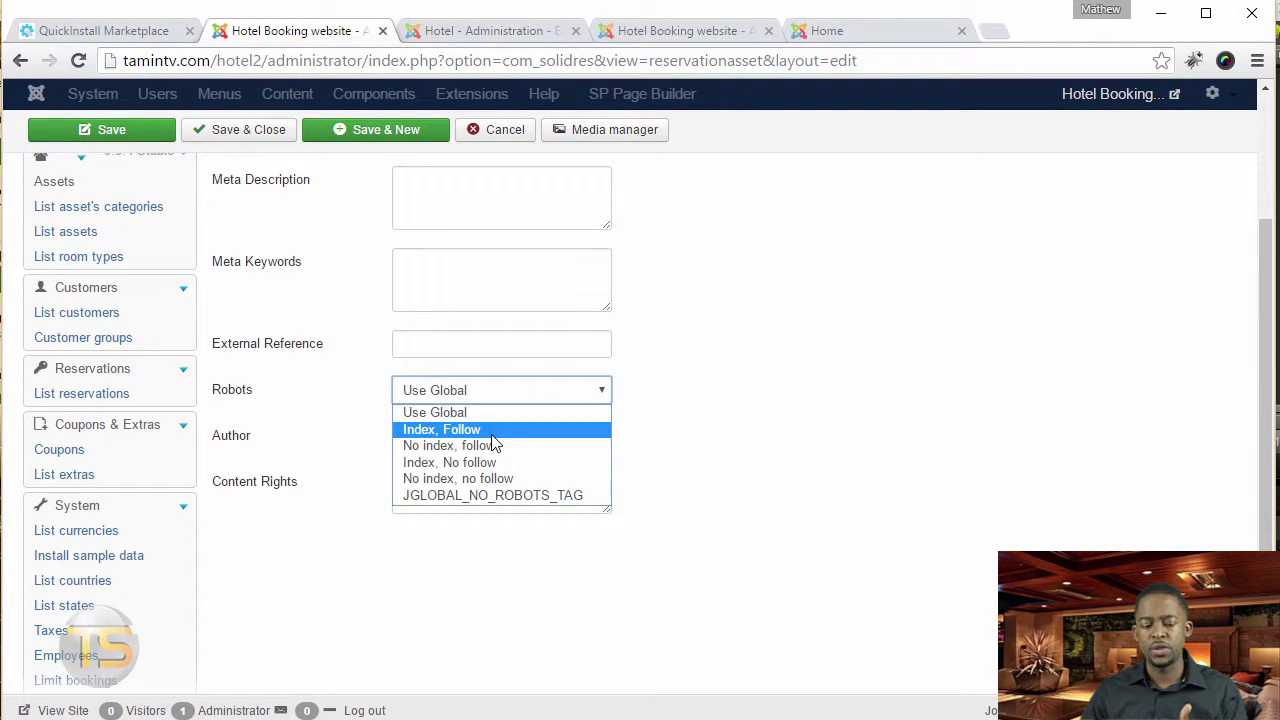
click(779, 429)
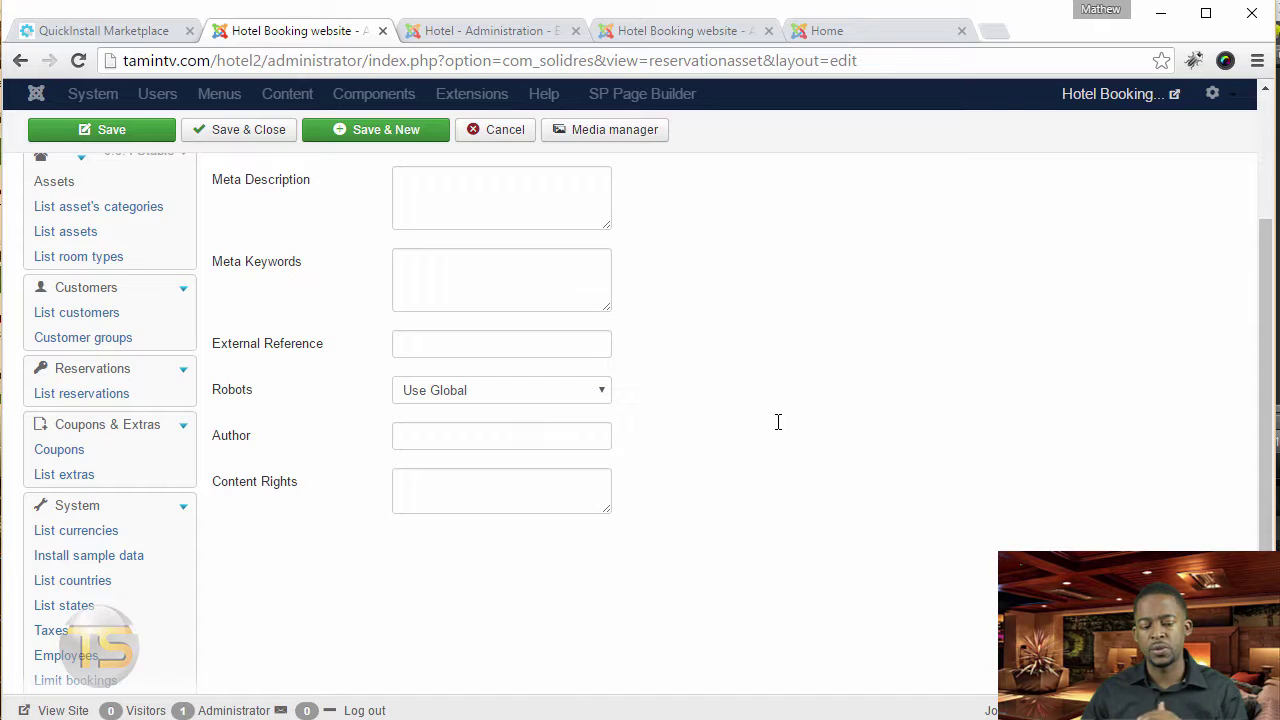
scroll(785, 435, up, 3)
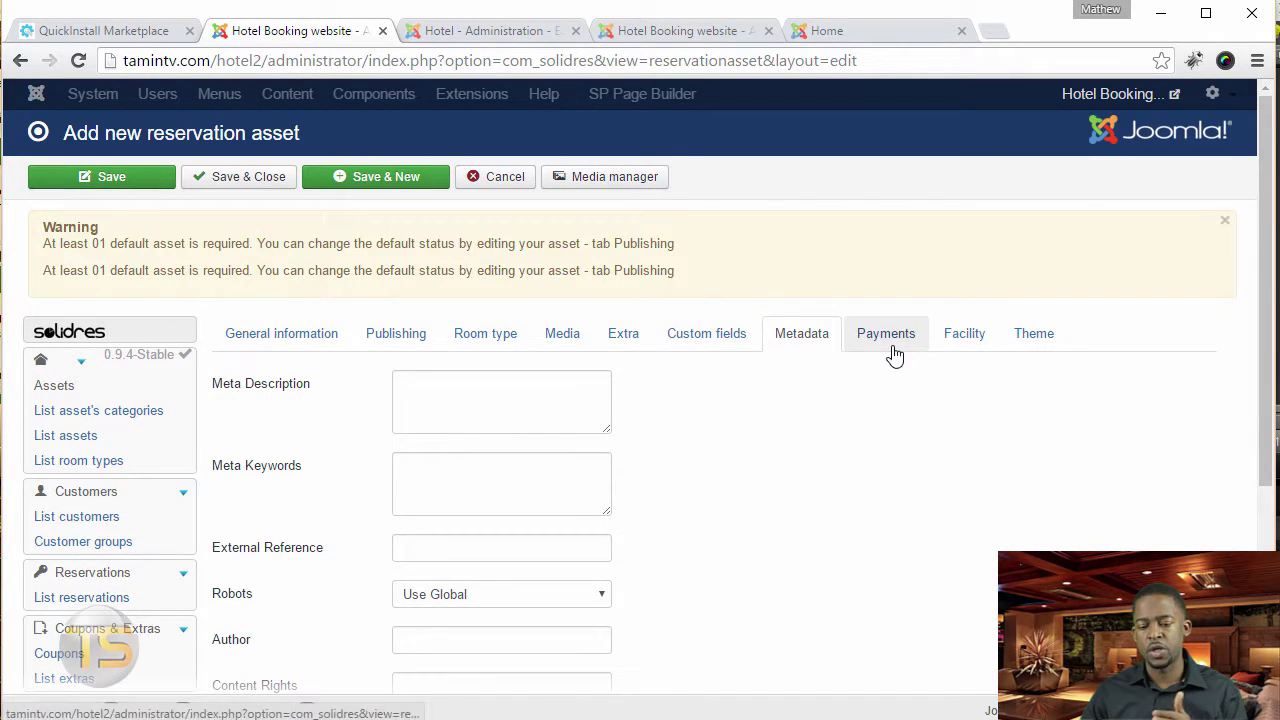
Step: In the Payments tab, leave Enable Bank Wire at No after toggling it on and off
click(894, 354)
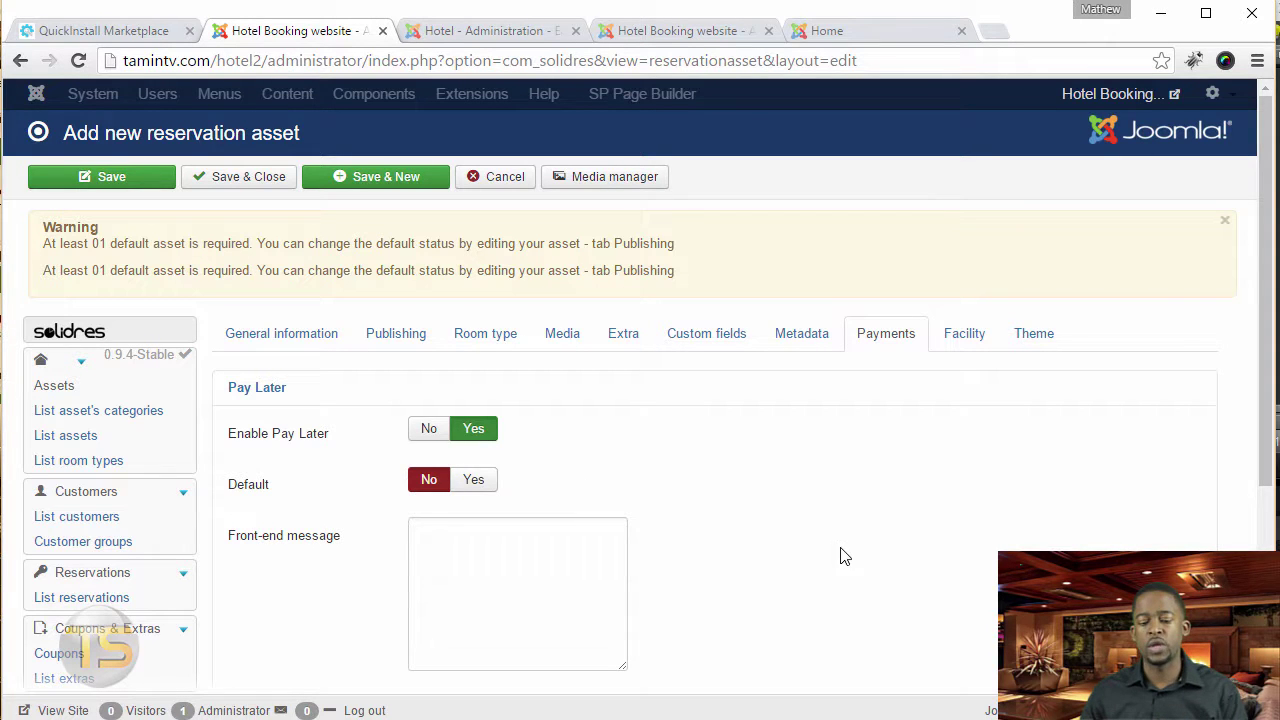
scroll(591, 494, down, 4)
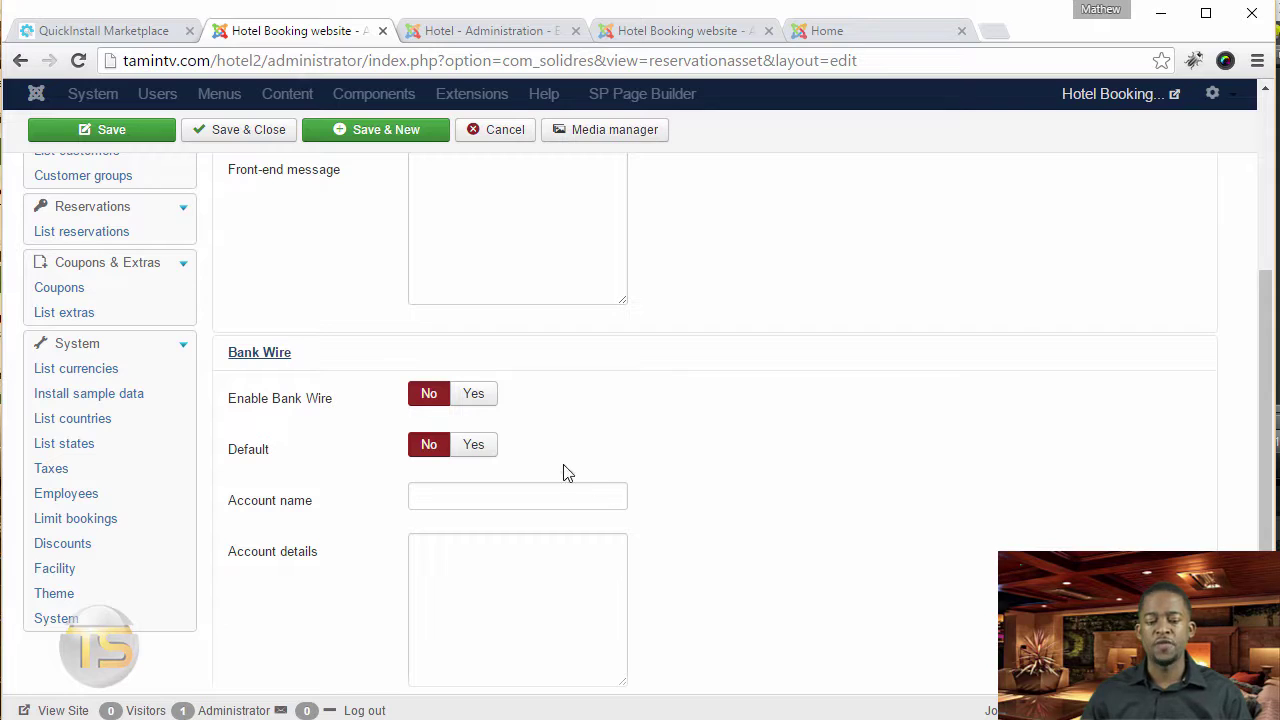
click(474, 394)
click(430, 395)
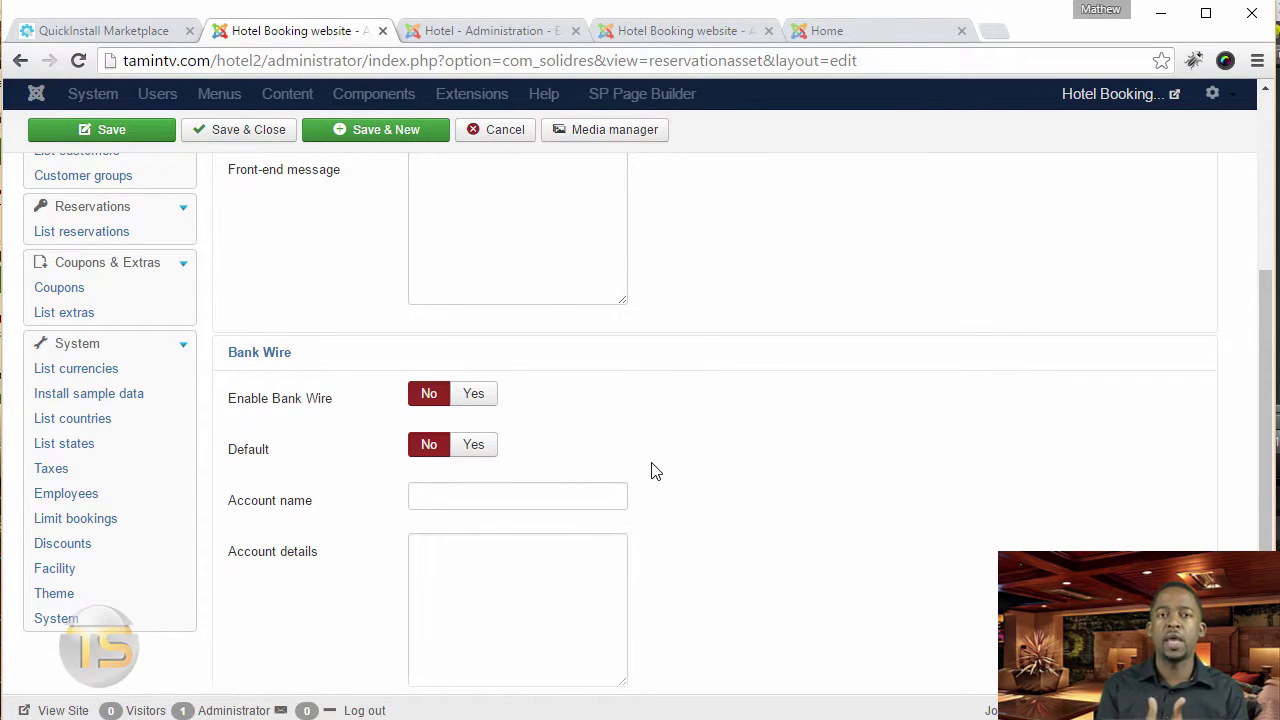
Step: Inspect the Bank Wire account name, account details and front-end message fields
click(507, 498)
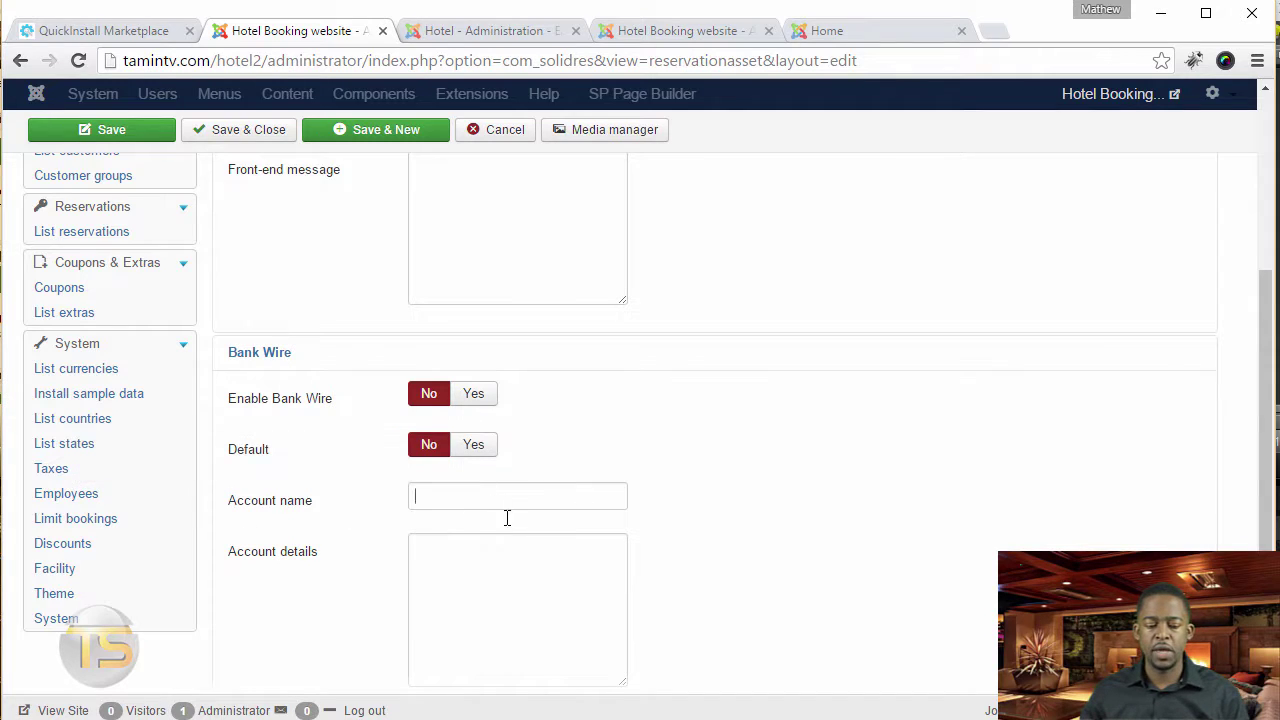
scroll(506, 559, down, 2)
click(546, 449)
click(617, 514)
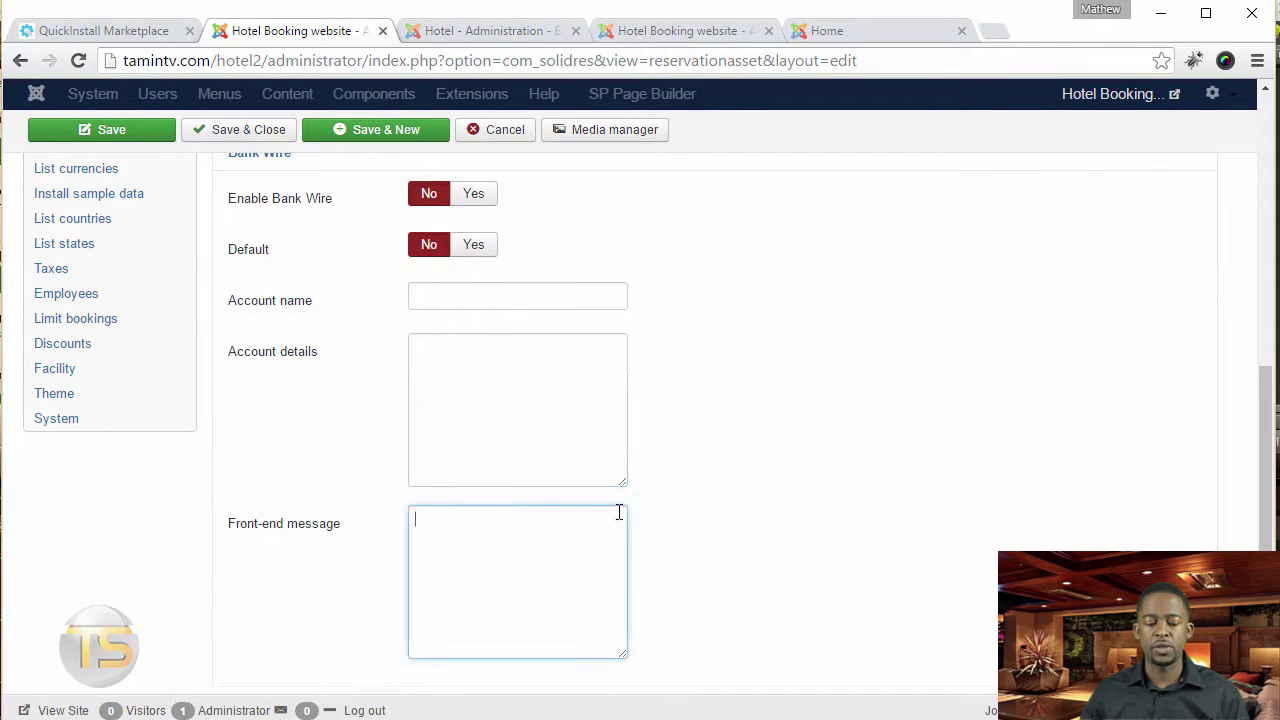
scroll(742, 518, up, 6)
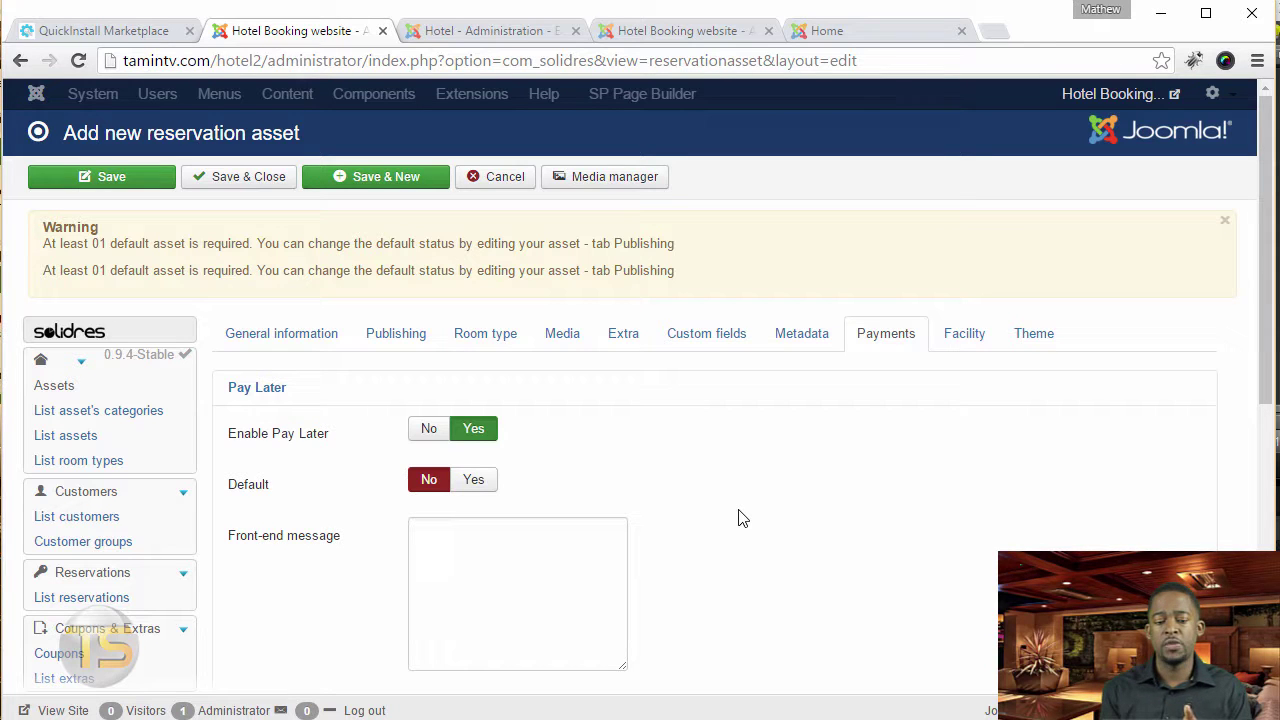
scroll(738, 518, down, 4)
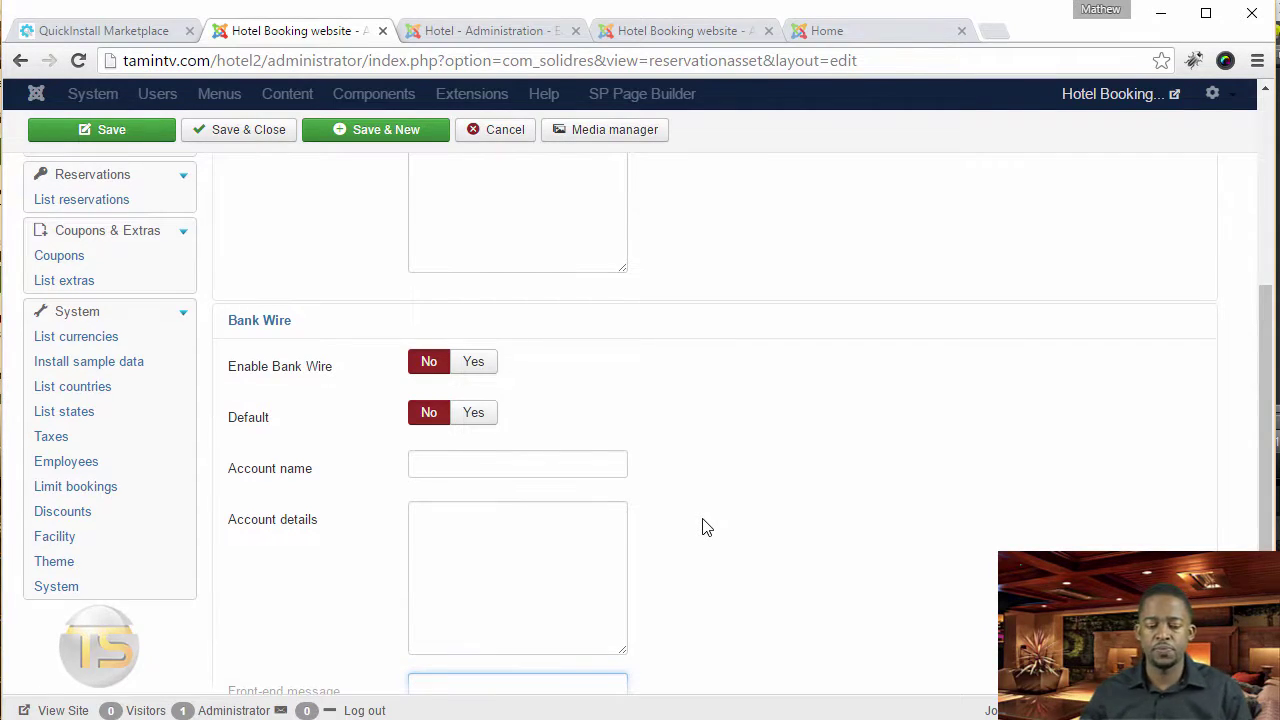
scroll(703, 527, up, 5)
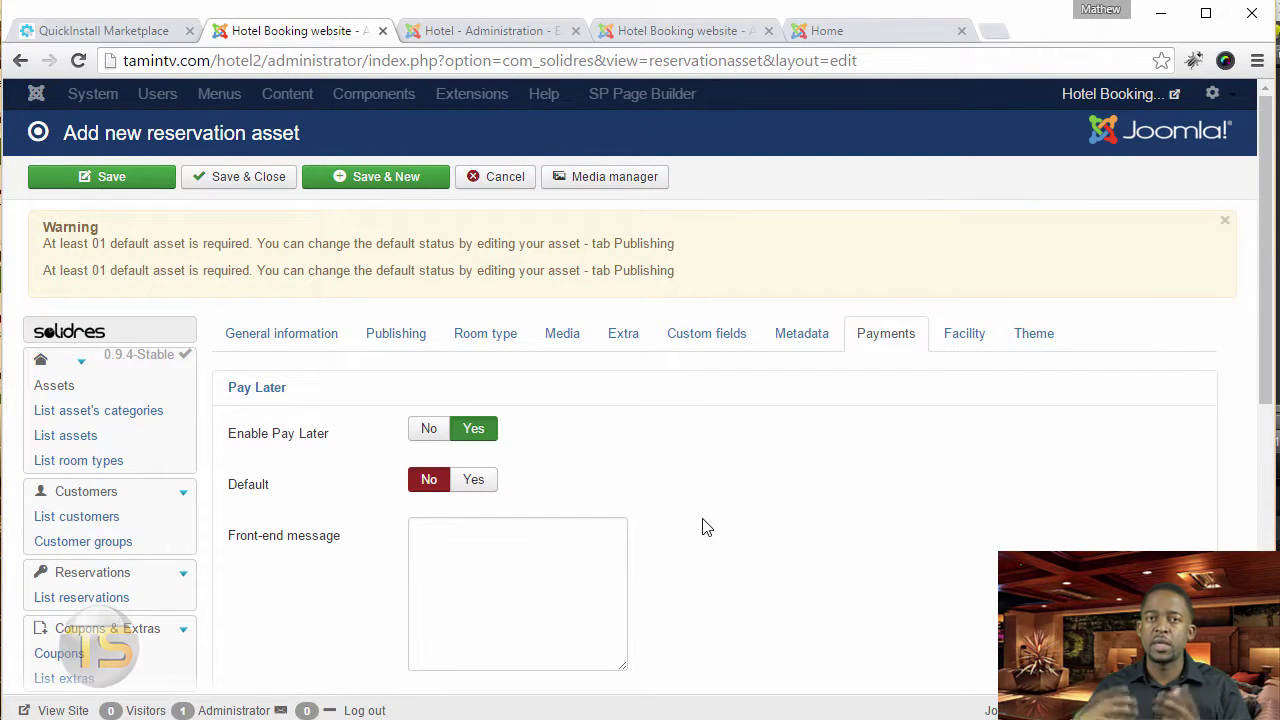
Step: Look over the Facility and Theme tabs, then go back to General information
click(964, 338)
click(1030, 347)
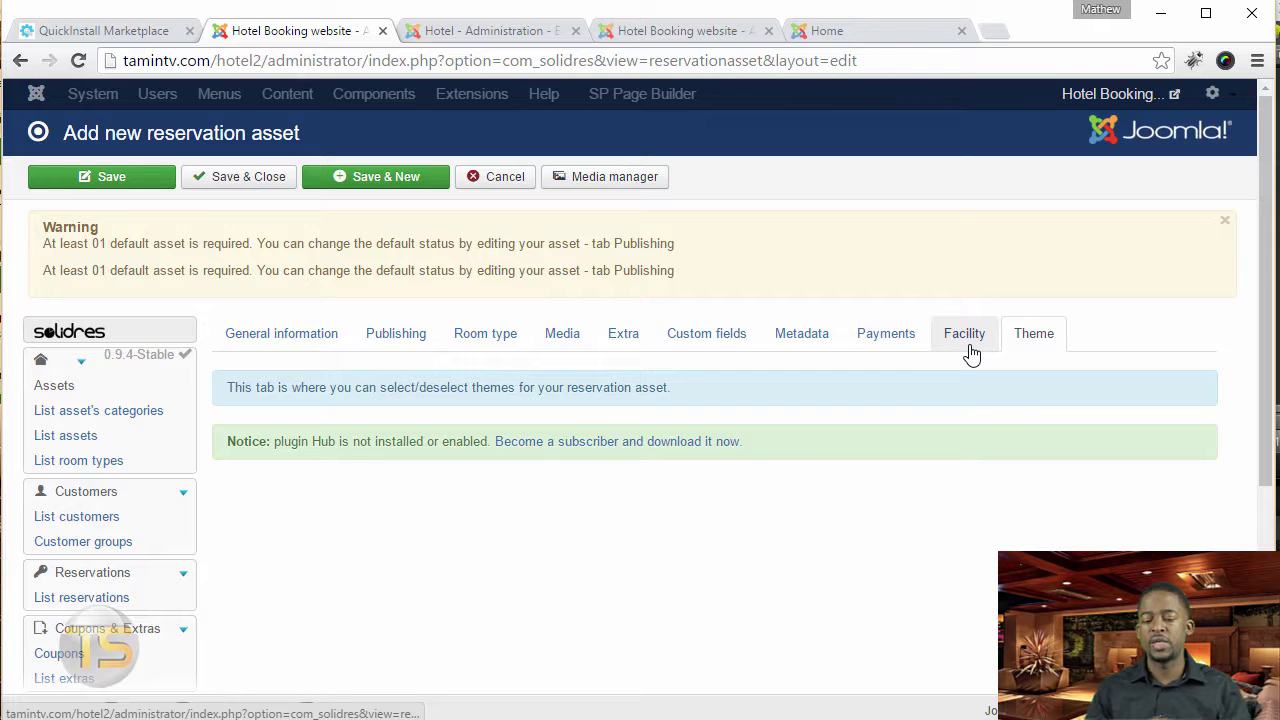
click(970, 350)
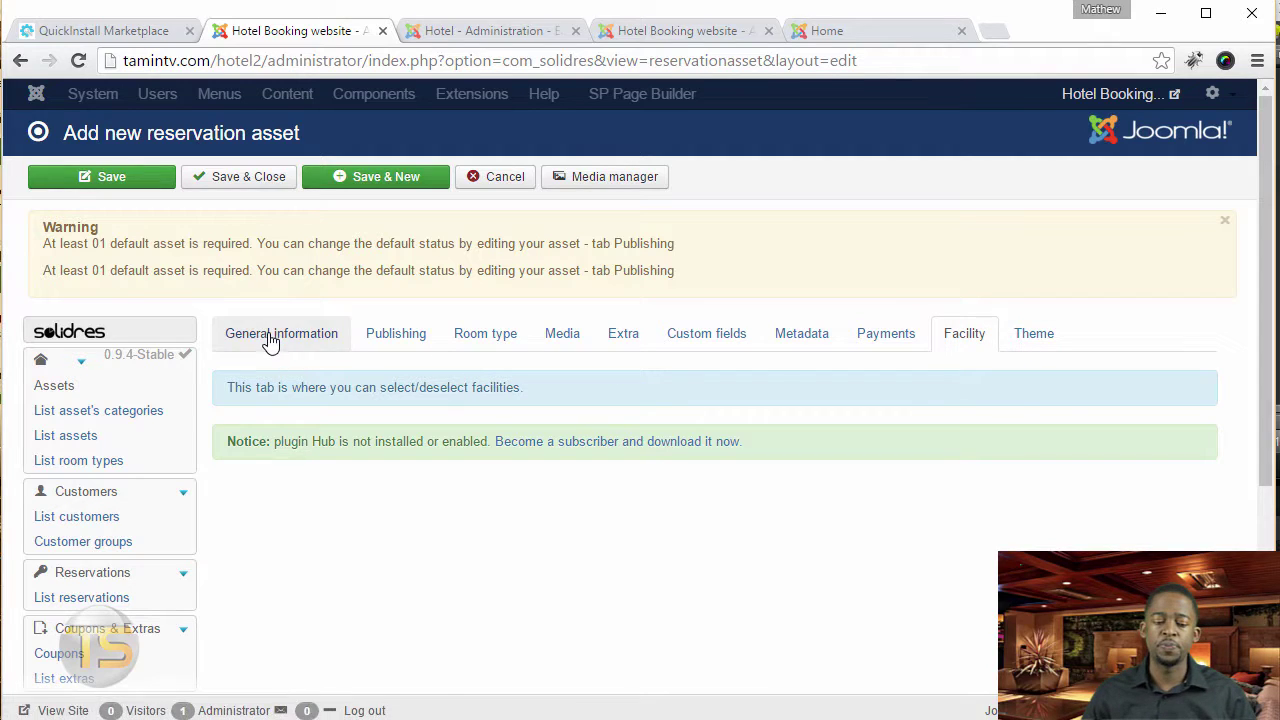
click(270, 340)
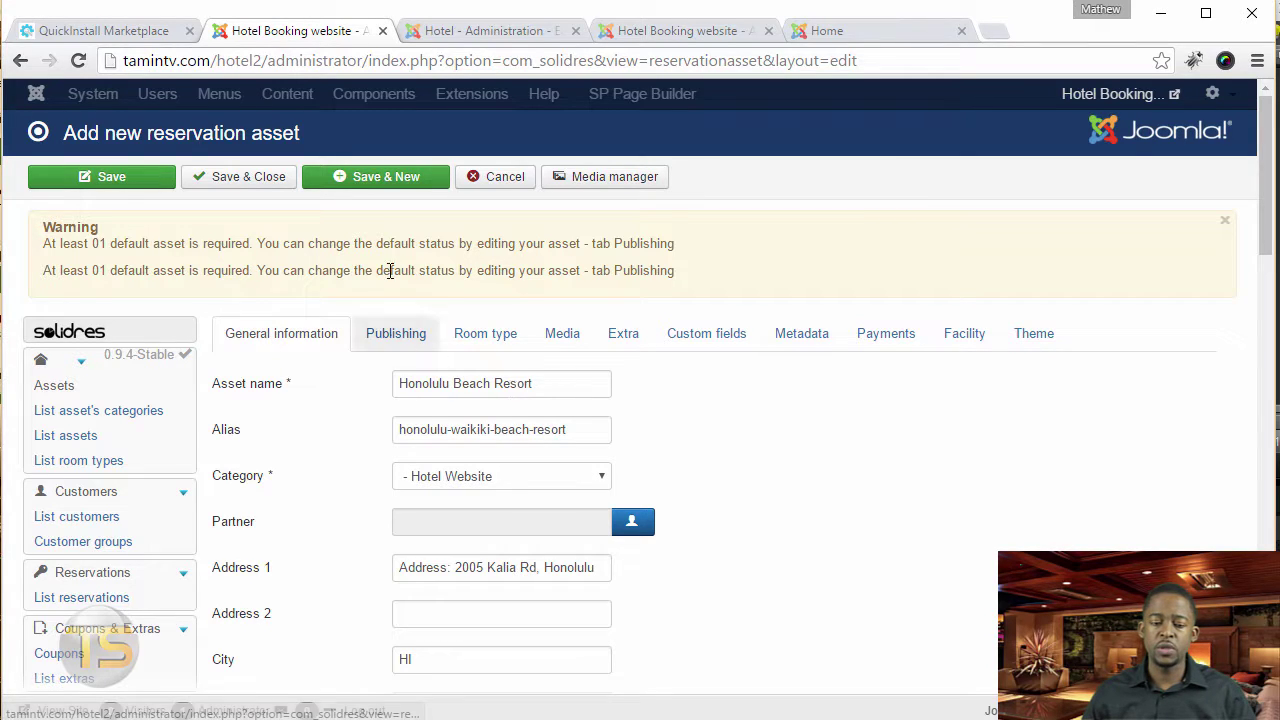